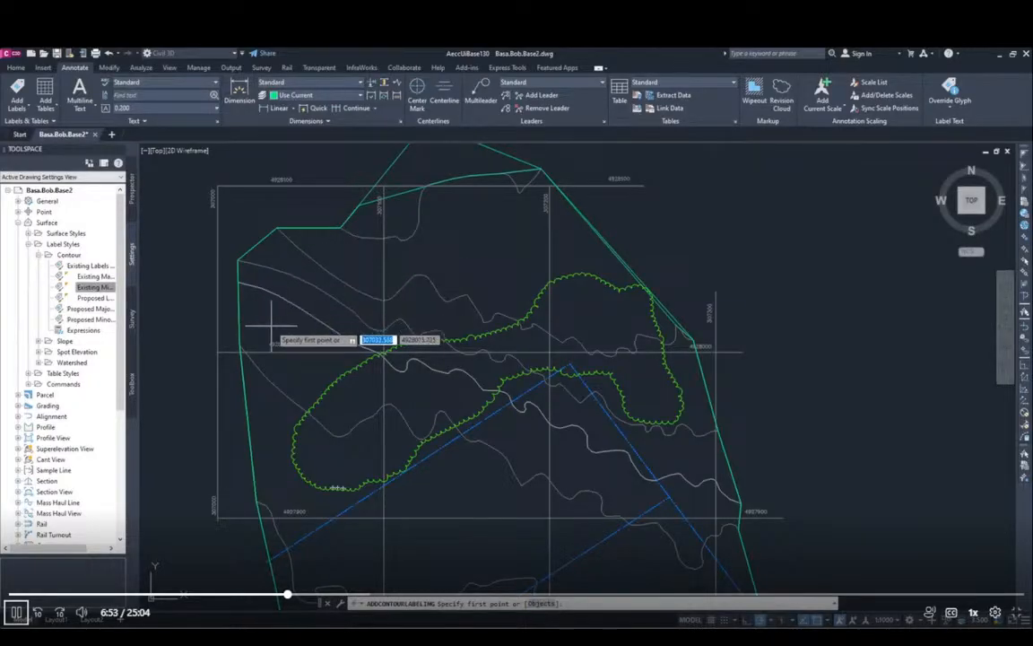
# Step: Label the existing surface contours along a line crossing the three contours near the site's northwest corner
pyautogui.click(338, 254)
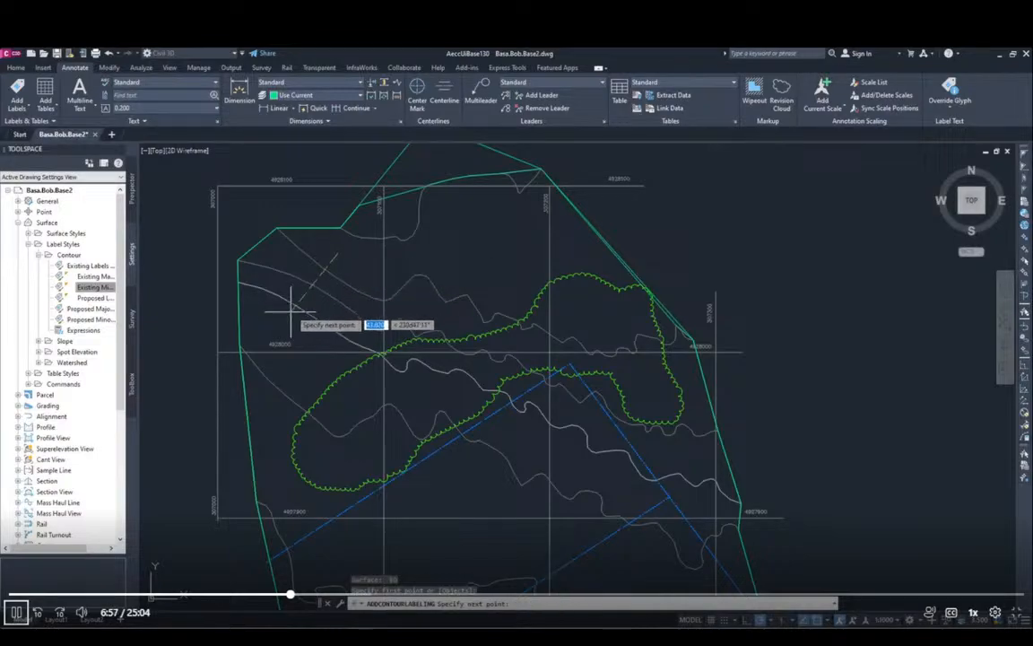
pyautogui.click(285, 316)
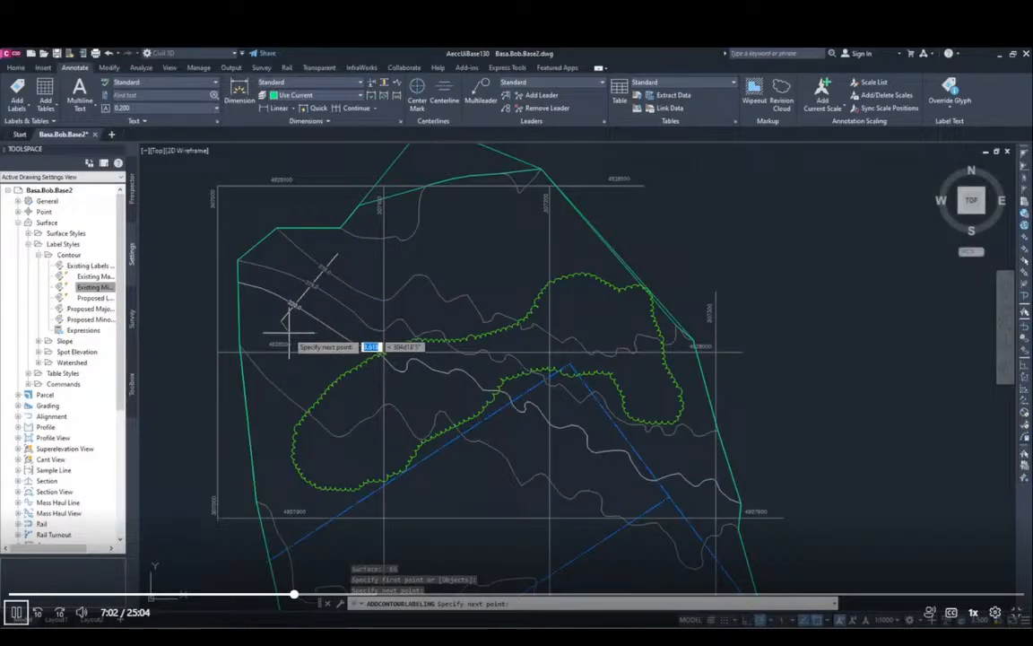
pyautogui.press('Escape')
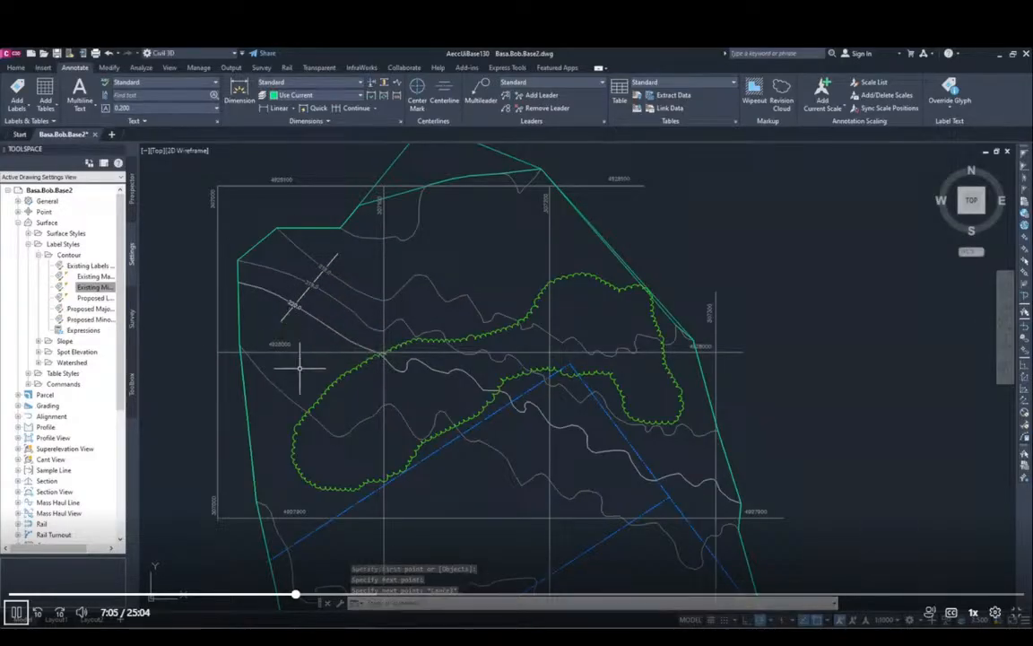
# Step: Add a short contour label line across the small contour bend near the west boundary, between gridlines 4927900 and 4927800
pyautogui.moveTo(403, 546); pyautogui.dragTo(418, 294, button='middle')
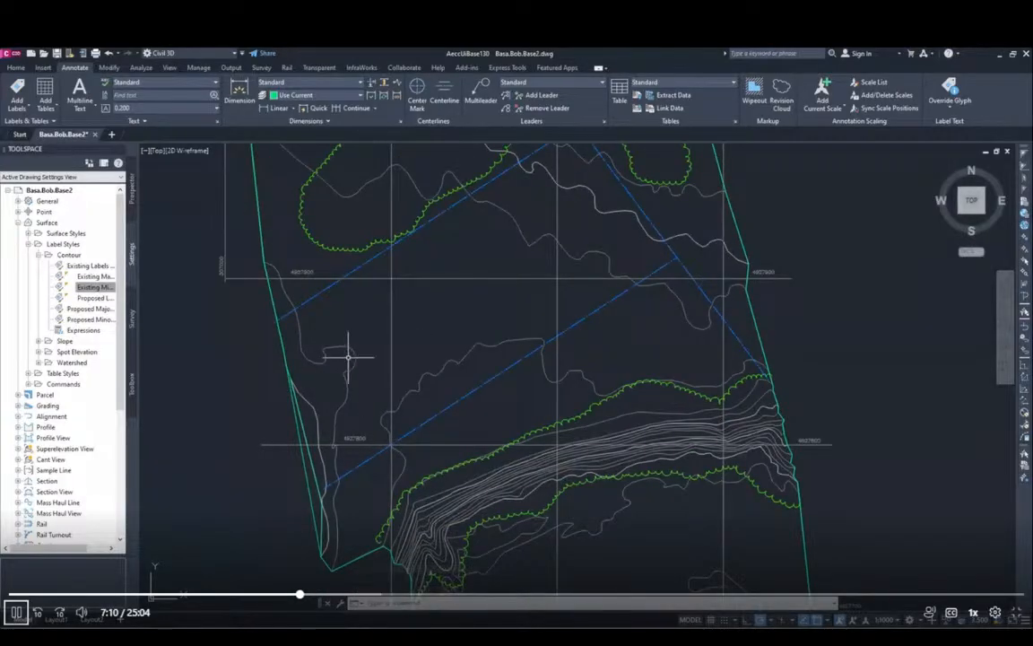
pyautogui.press('Return')
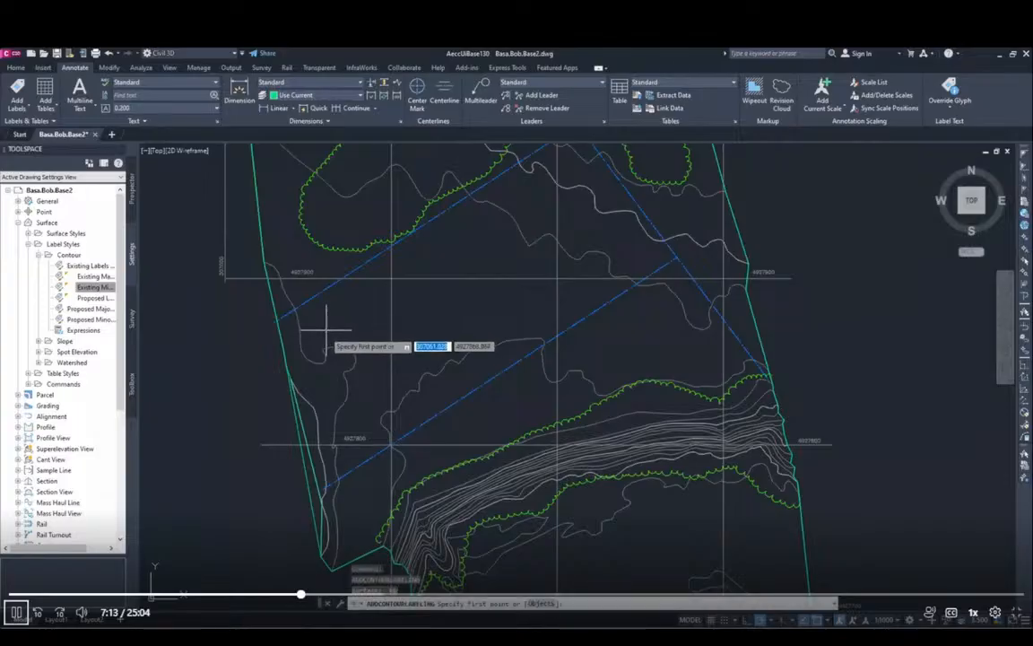
pyautogui.click(331, 338)
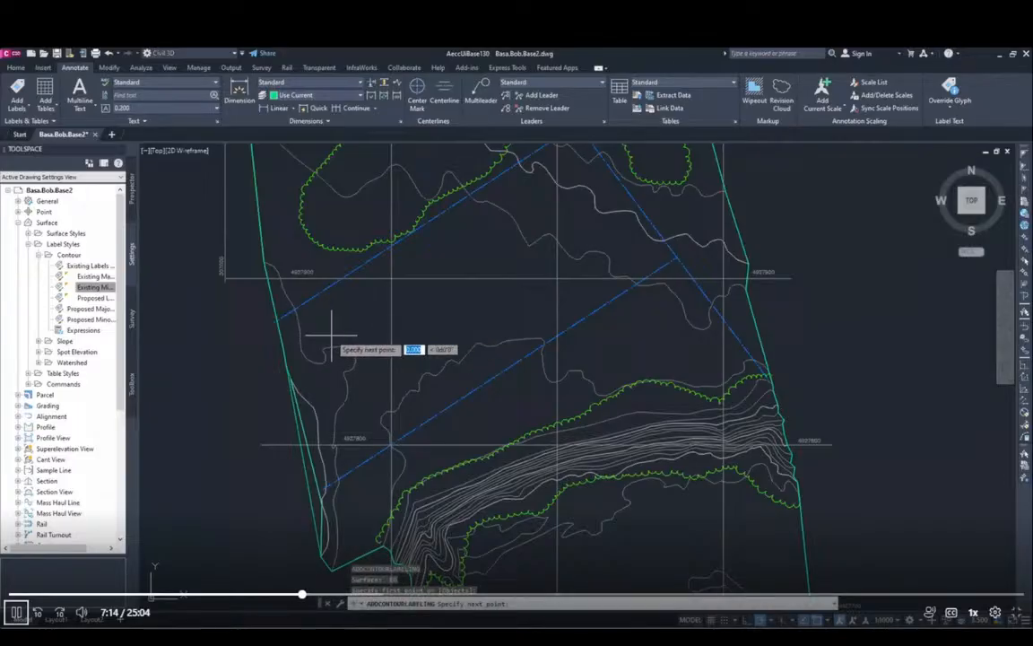
pyautogui.click(356, 383)
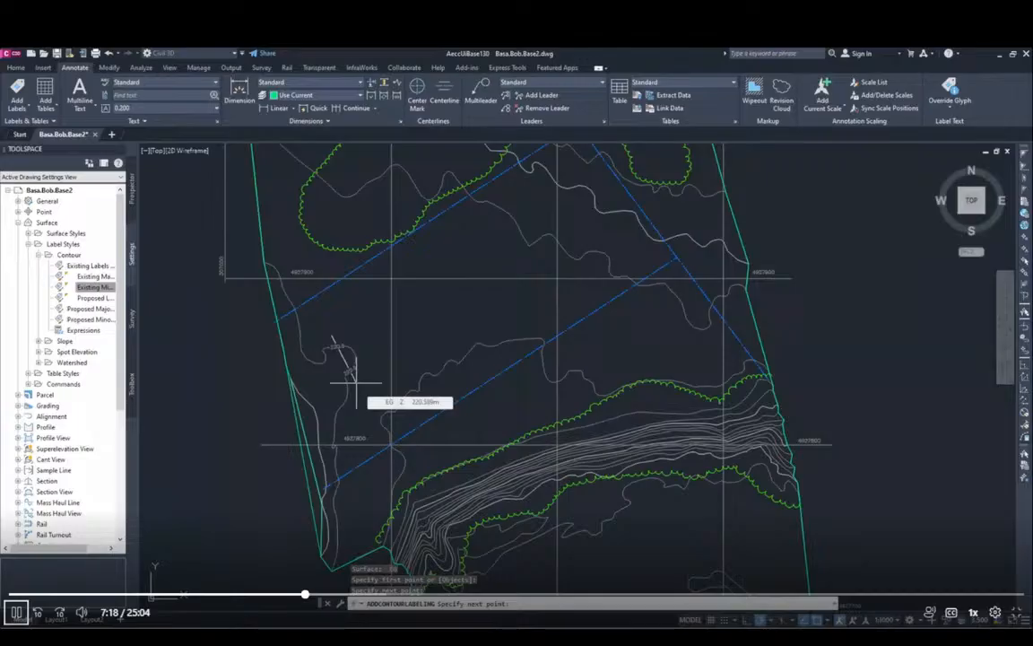
pyautogui.press('Escape')
# Step: Add a contour label line across the closely spaced contours at the west end of the steep bank south of gridline 4927800
pyautogui.moveTo(447, 484); pyautogui.dragTo(283, 260, button='middle')
pyautogui.scroll(4, 362, 320)
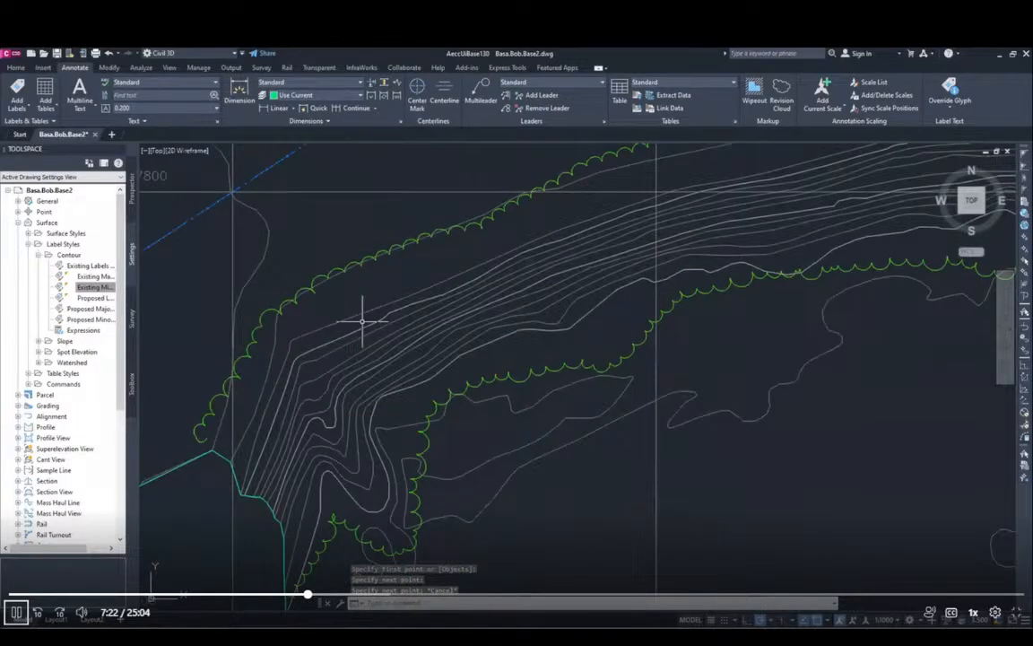
pyautogui.press('Return')
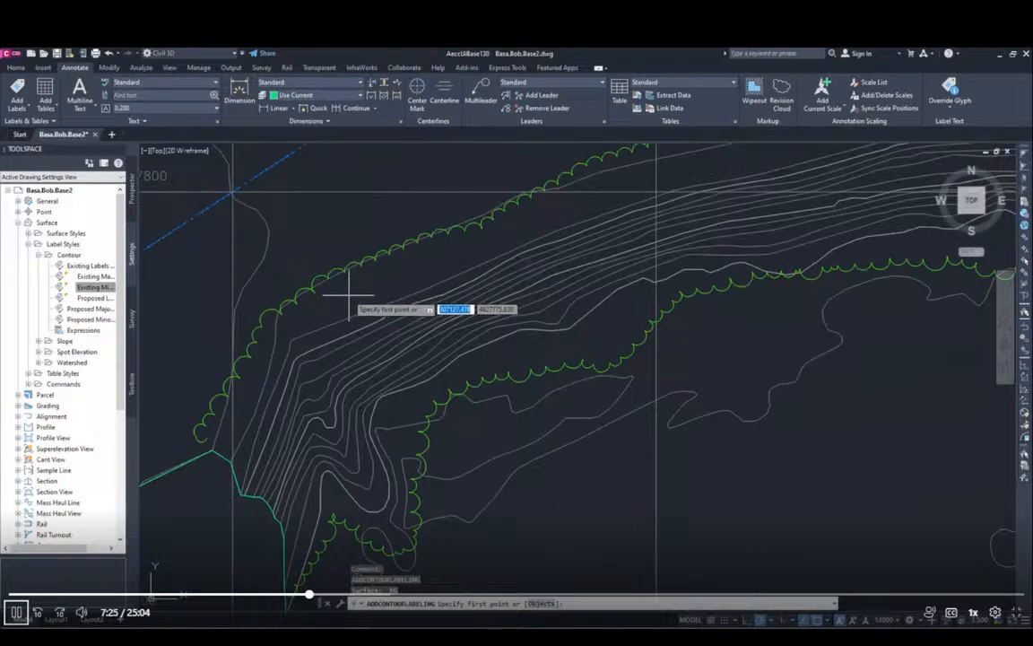
pyautogui.click(360, 297)
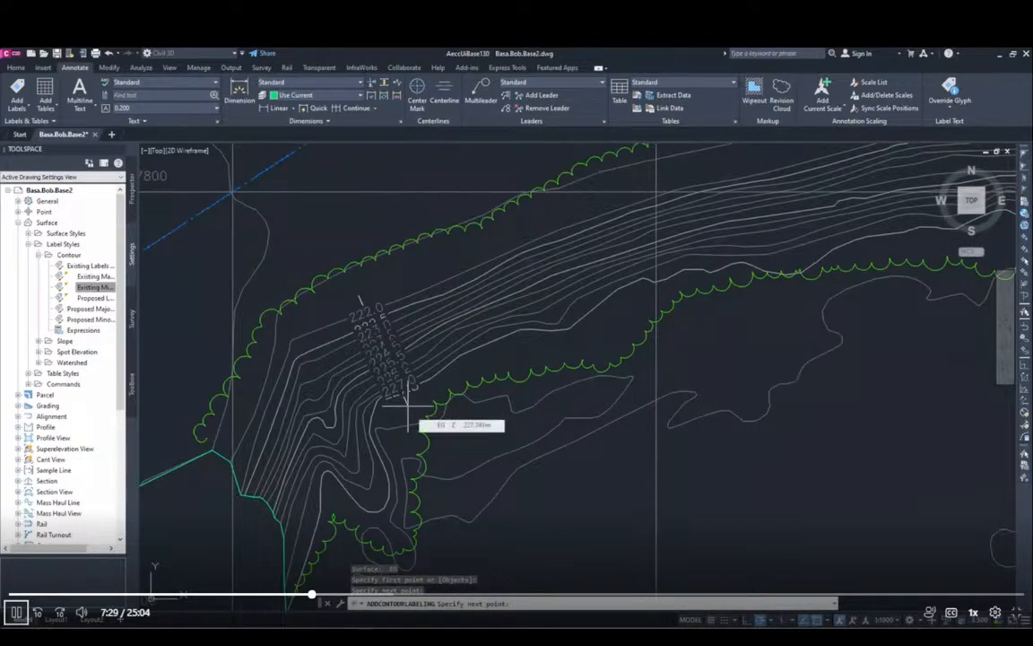
pyautogui.click(408, 404)
pyautogui.press('Escape')
# Step: With object snap off, label the slope contours southwest of the small tree mound, between gridlines 4927700 and 4927600
pyautogui.scroll(-3, 498, 444)
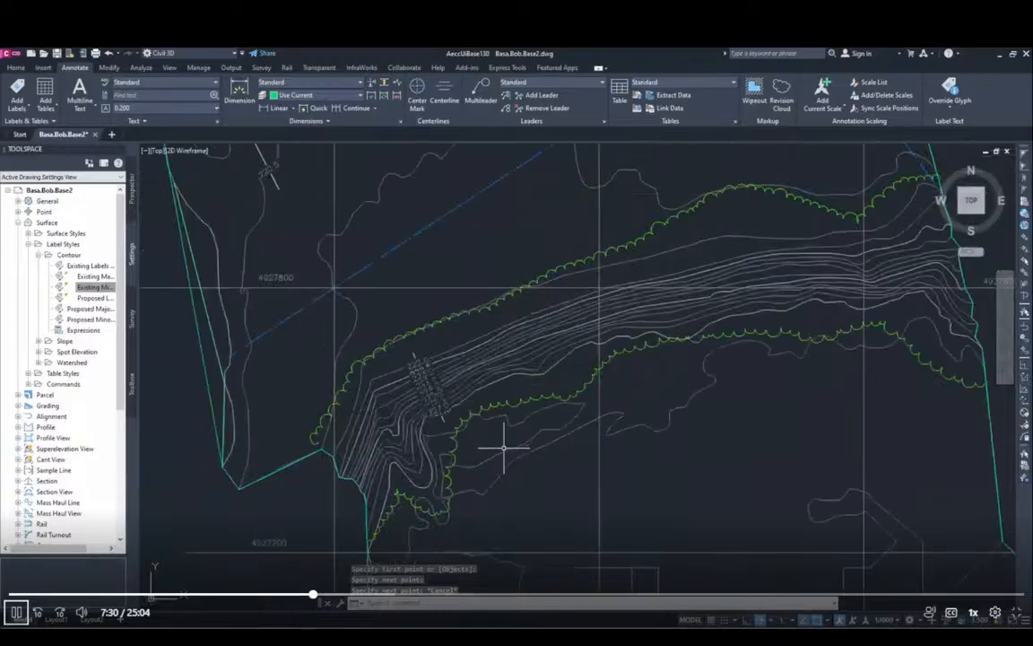
pyautogui.scroll(-4, 503, 447)
pyautogui.moveTo(556, 527); pyautogui.dragTo(581, 501, button='middle')
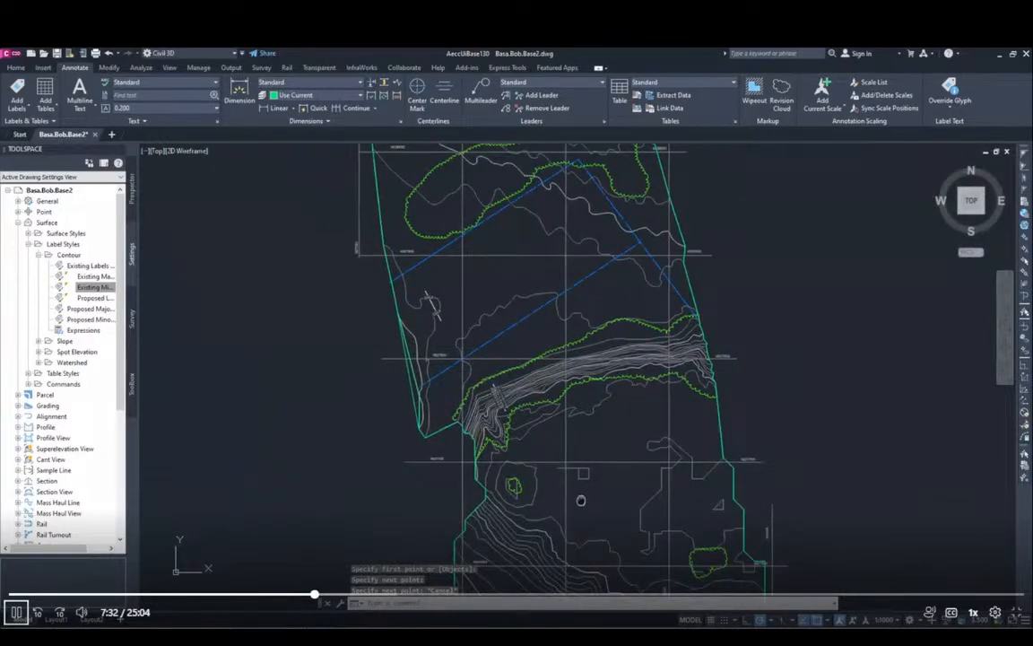
pyautogui.scroll(3, 583, 484)
pyautogui.scroll(3, 622, 395)
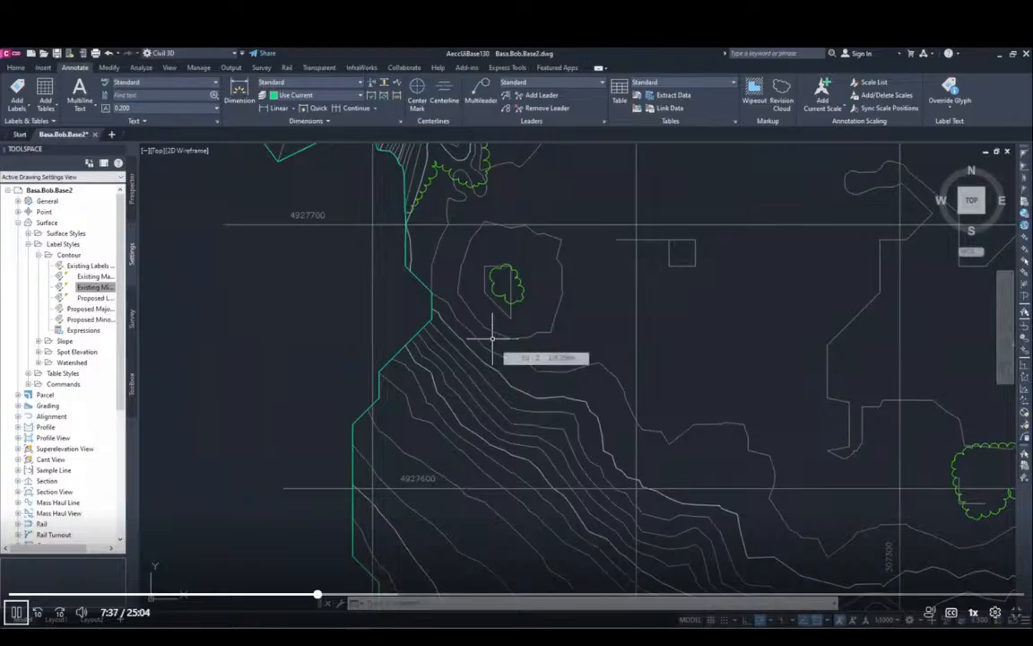
pyautogui.press('Return')
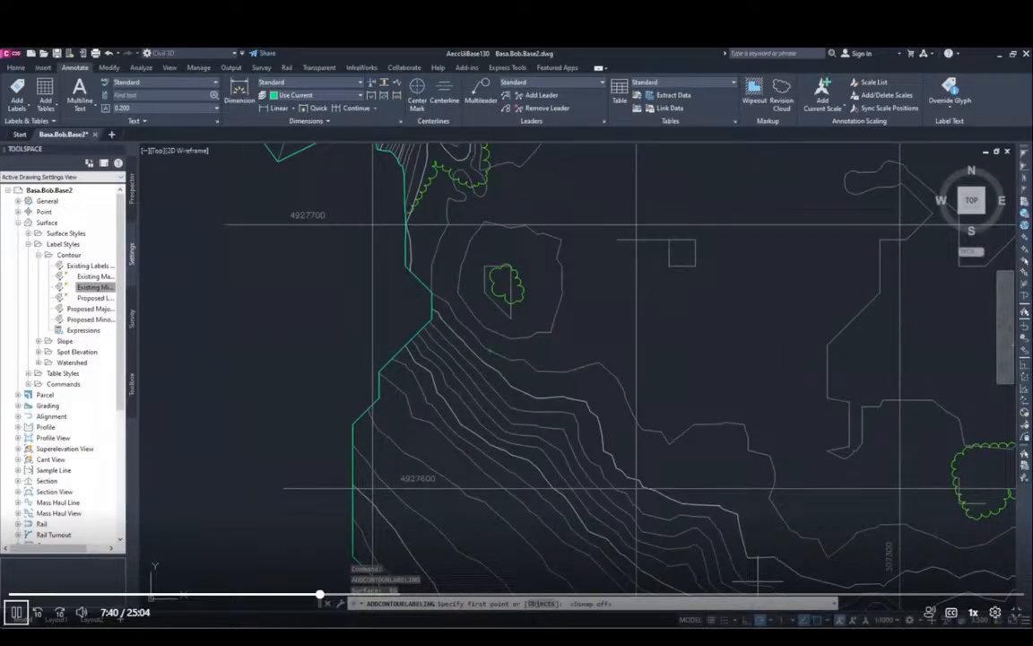
pyautogui.click(490, 341)
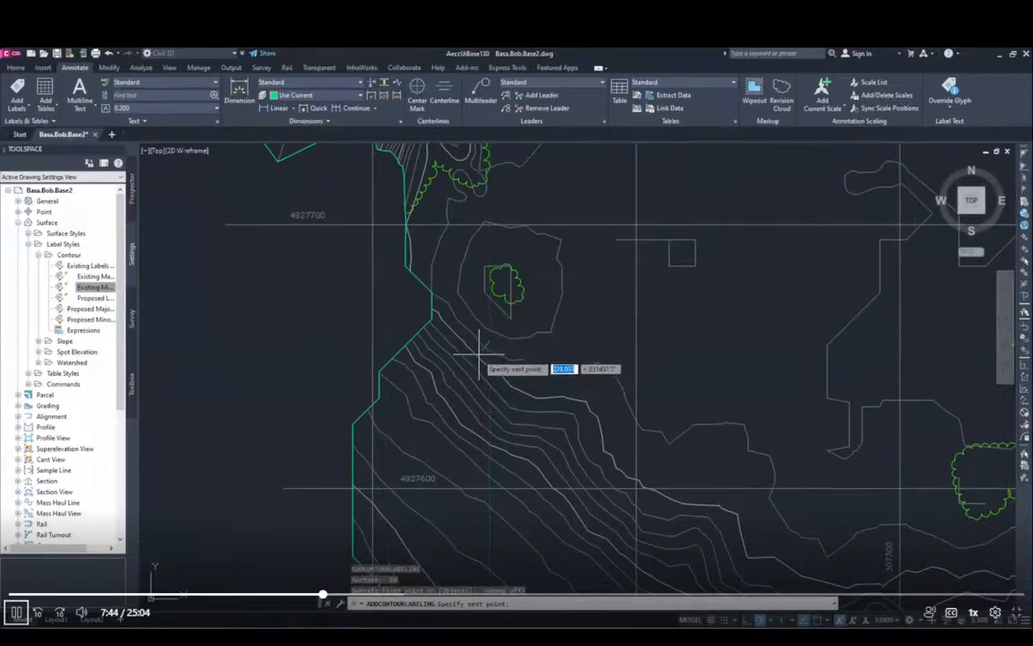
pyautogui.click(427, 435)
pyautogui.press('Escape')
# Step: Label the widely spaced contours near the west boundary along a southwest-running line between gridlines 4927600 and 4927500
pyautogui.moveTo(495, 524)
pyautogui.mouseDown(button='middle')
pyautogui.moveTo(540, 283)
pyautogui.moveTo(554, 294)
pyautogui.mouseUp(button='middle')
pyautogui.press('Return')
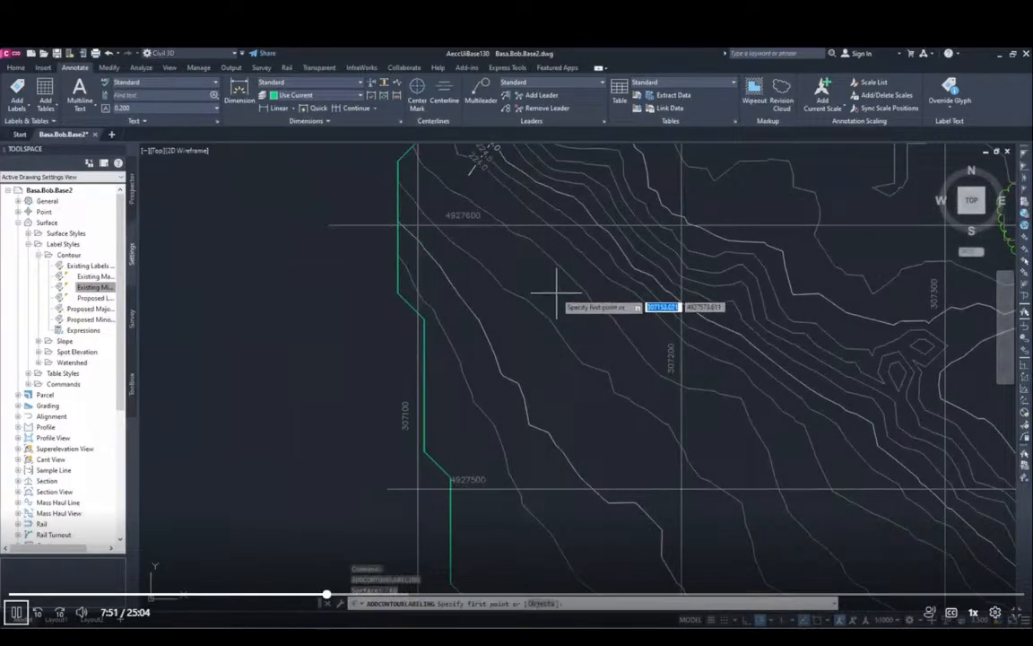
pyautogui.click(555, 296)
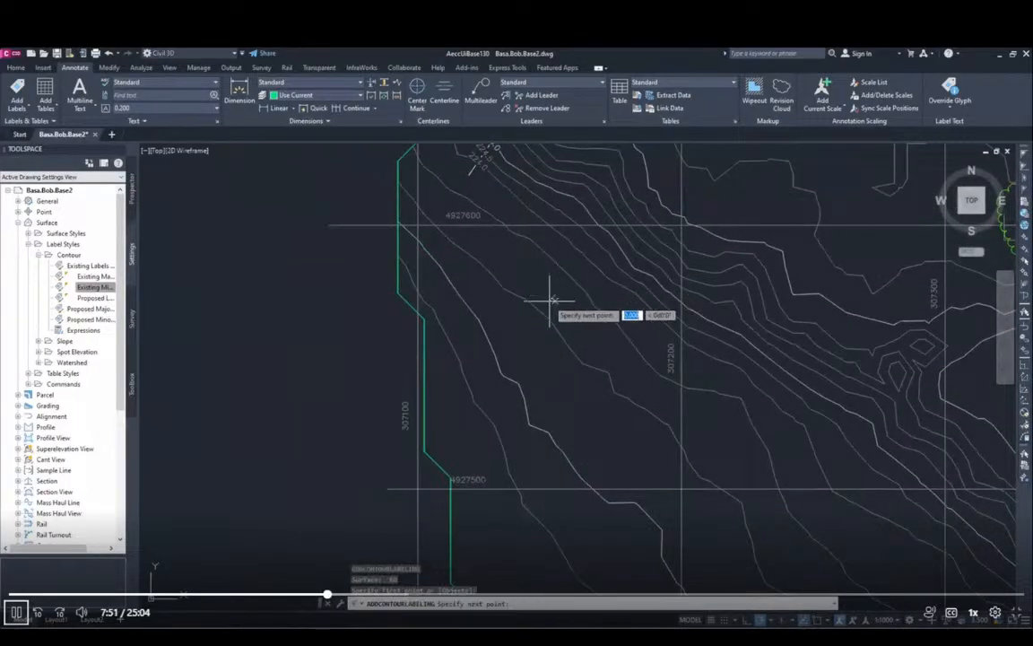
pyautogui.click(455, 408)
pyautogui.press('Escape')
# Step: Add a contour label line across the slope just west of the large tree area, between gridlines 4927400 and 4927300
pyautogui.scroll(-3, 703, 435)
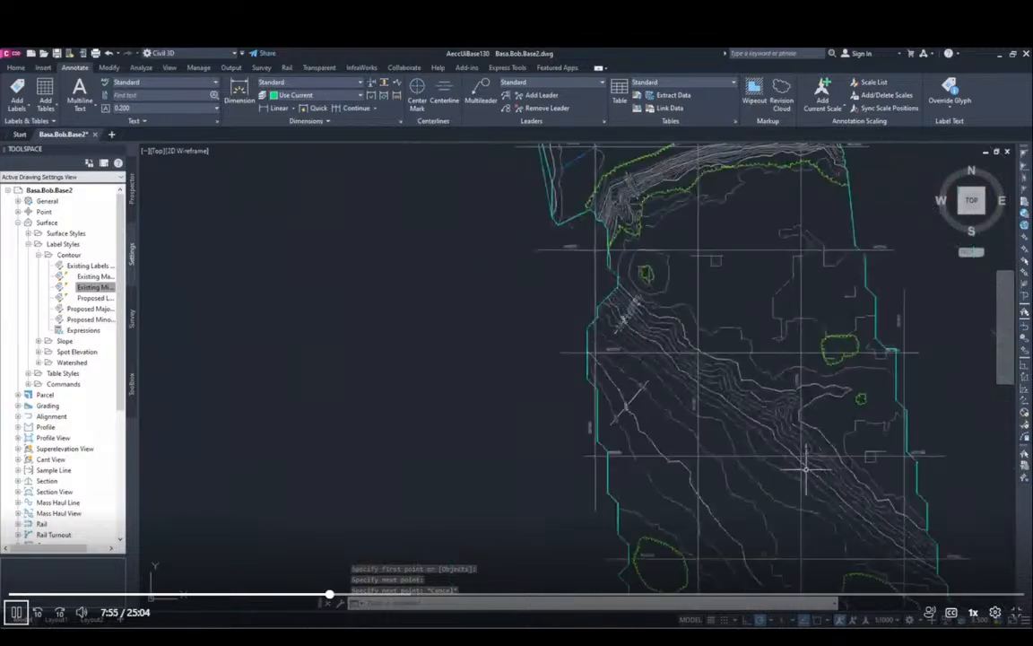
pyautogui.moveTo(836, 443); pyautogui.dragTo(717, 288, button='middle')
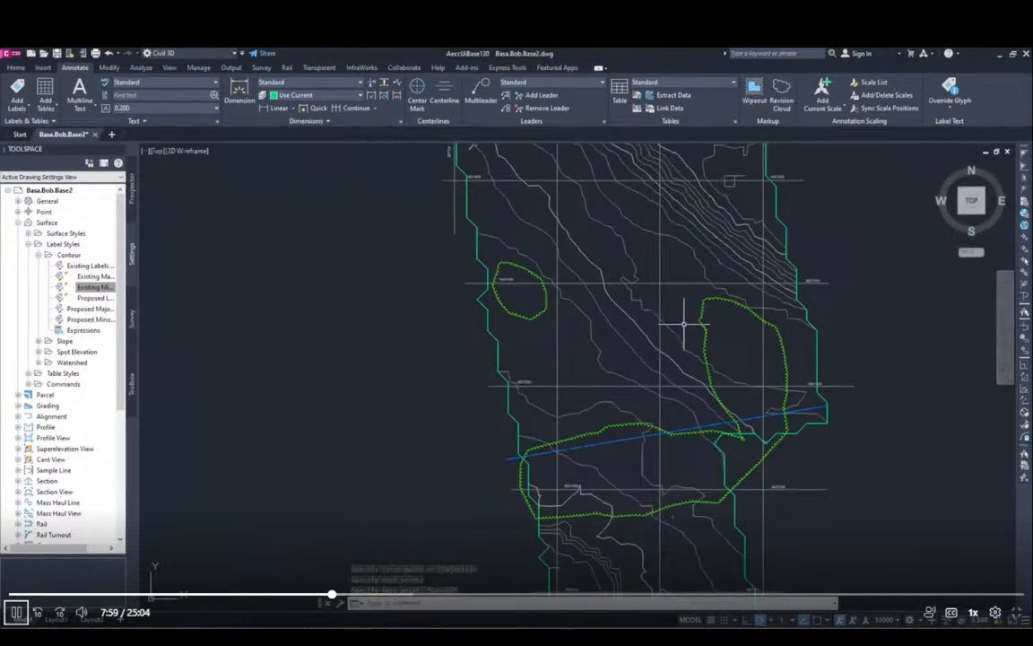
pyautogui.press('Return')
pyautogui.click(681, 322)
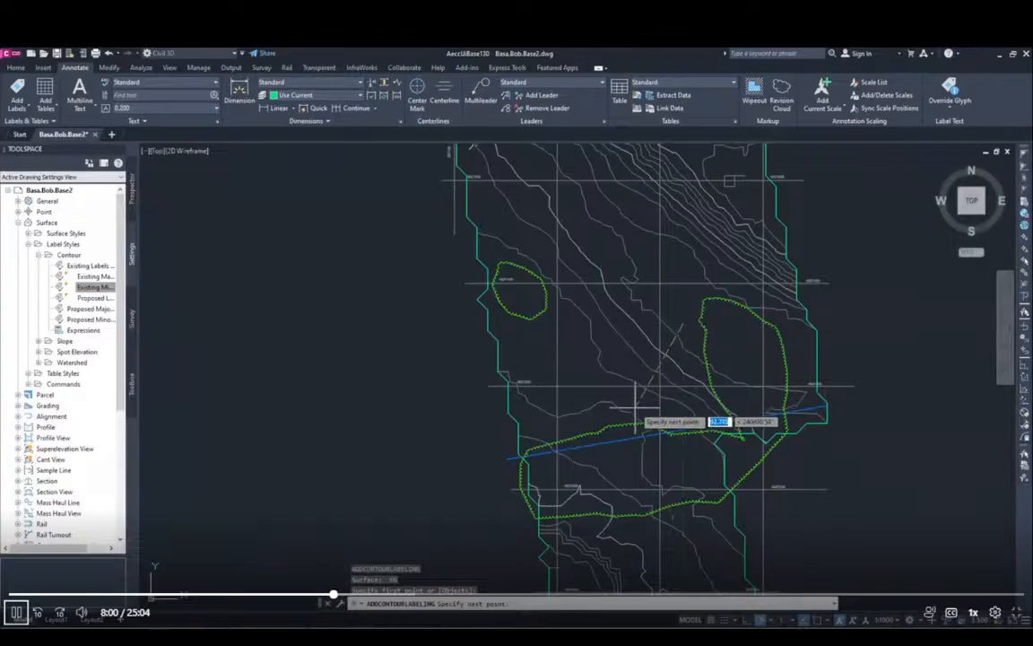
pyautogui.press('Escape')
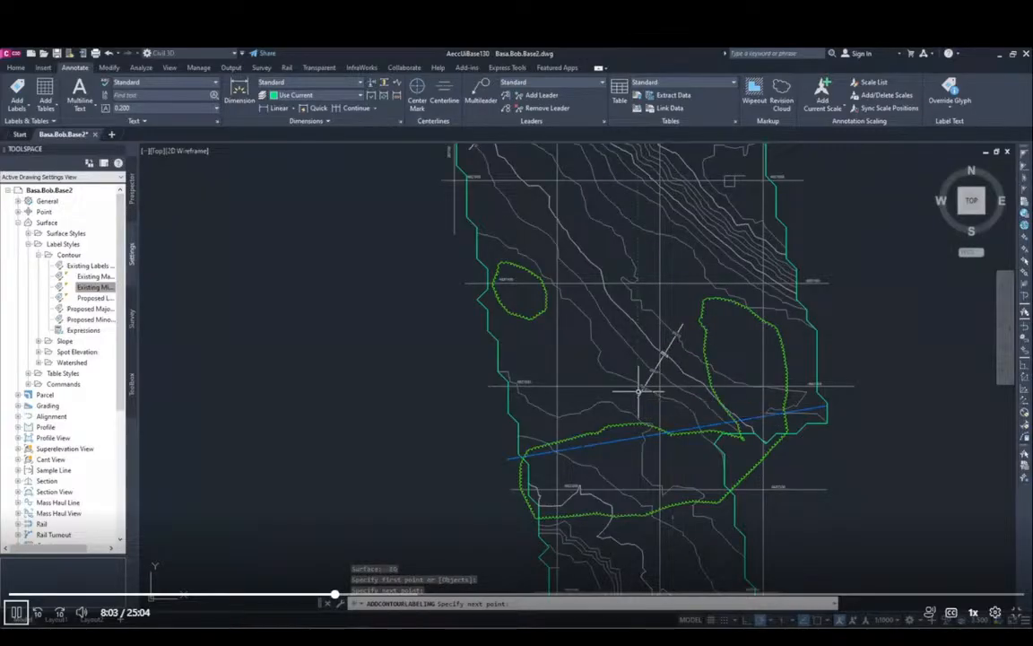
# Step: Label the stepped contours near the southwest boundary with a diagonal line between gridlines 4927200 and 4927100
pyautogui.moveTo(663, 528); pyautogui.dragTo(667, 516, button='middle')
pyautogui.scroll(6, 726, 364)
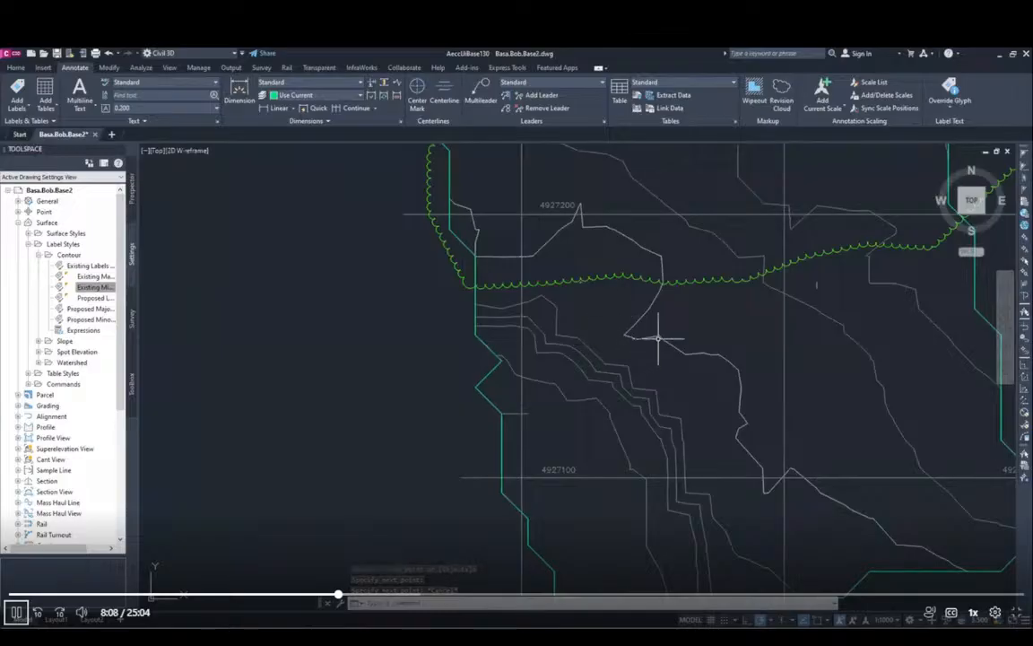
pyautogui.press('Return')
pyautogui.click(603, 339)
pyautogui.click(551, 400)
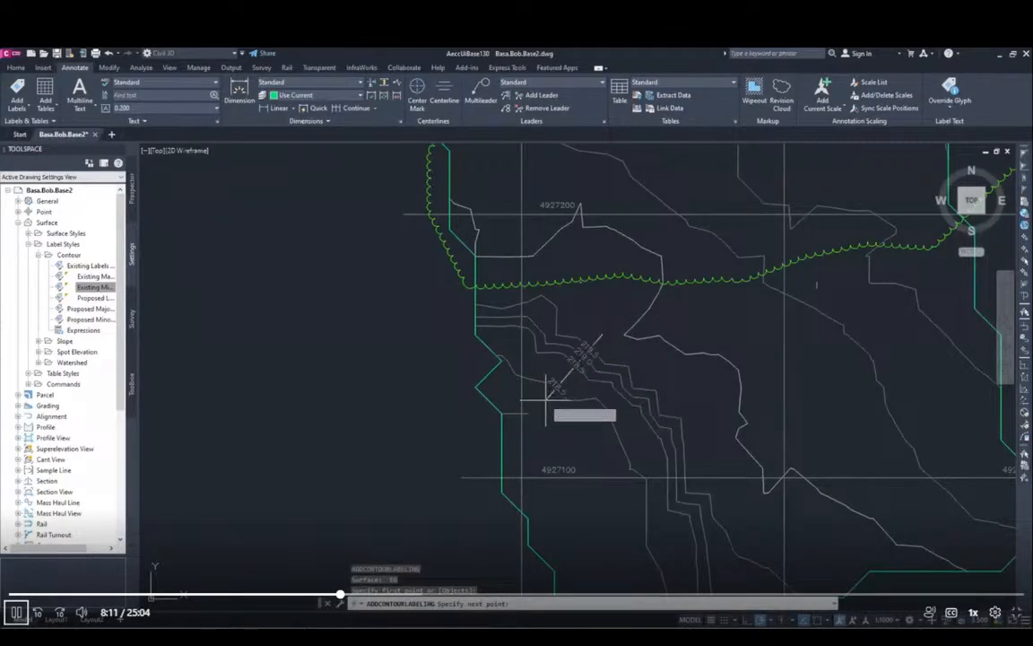
pyautogui.press('Escape')
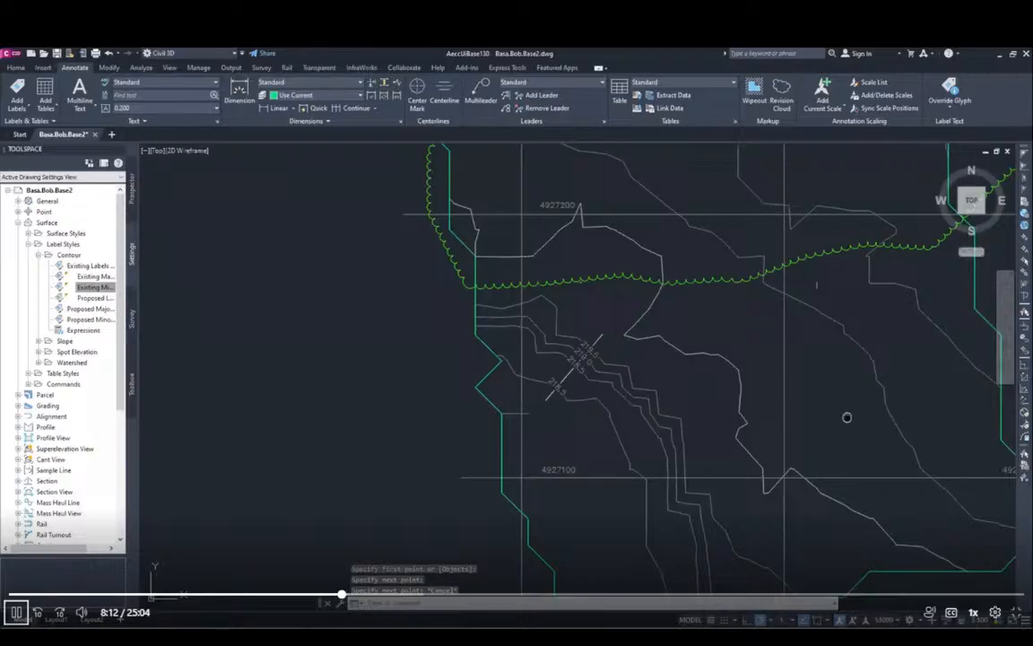
# Step: Add a long contour label line across the three contours at the southeast end, running northeast toward the east boundary
pyautogui.moveTo(849, 417); pyautogui.dragTo(511, 431, button='middle')
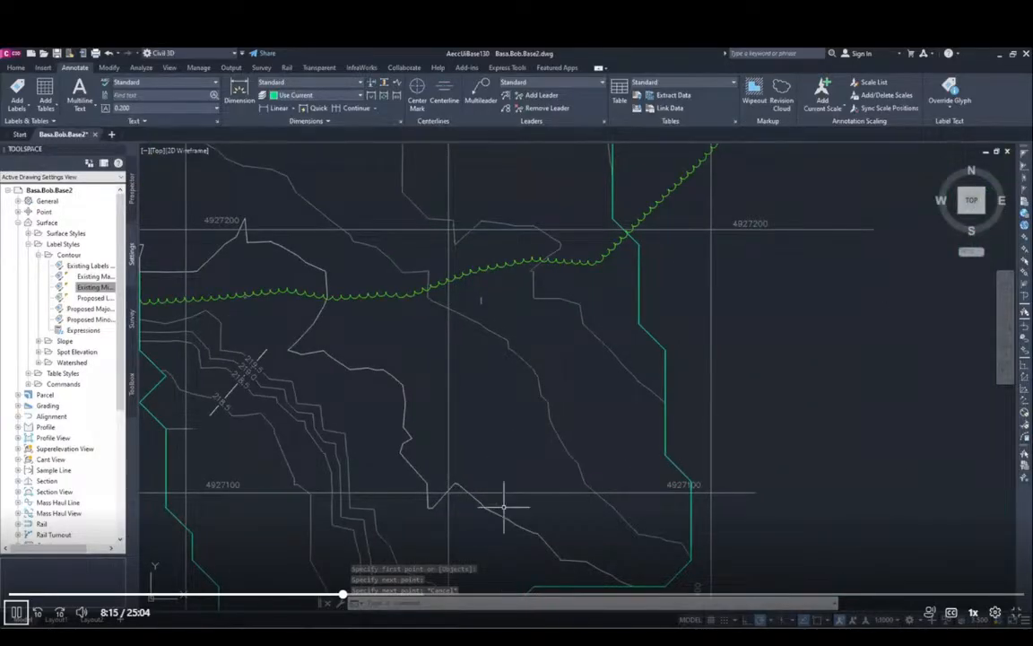
pyautogui.press('Return')
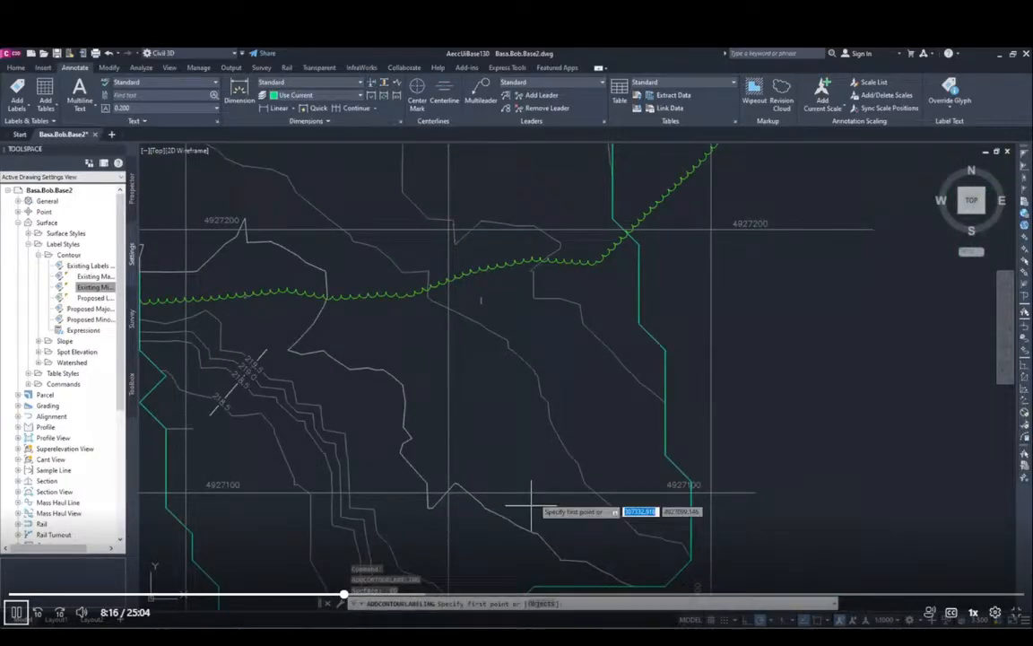
pyautogui.click(493, 538)
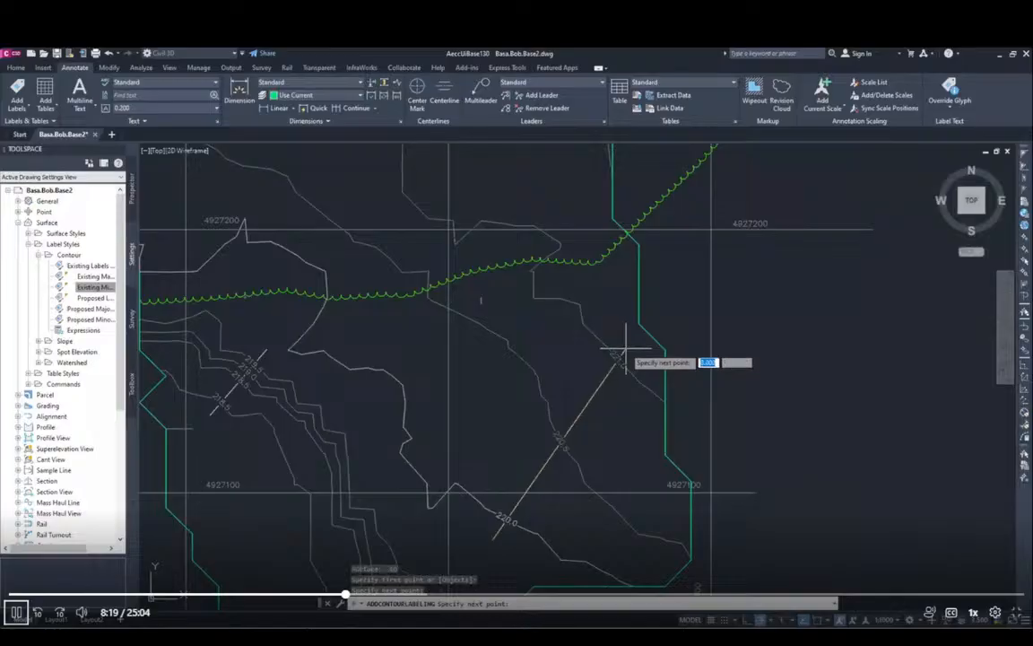
pyautogui.click(625, 350)
pyautogui.scroll(-2, 619, 350)
pyautogui.press('Escape')
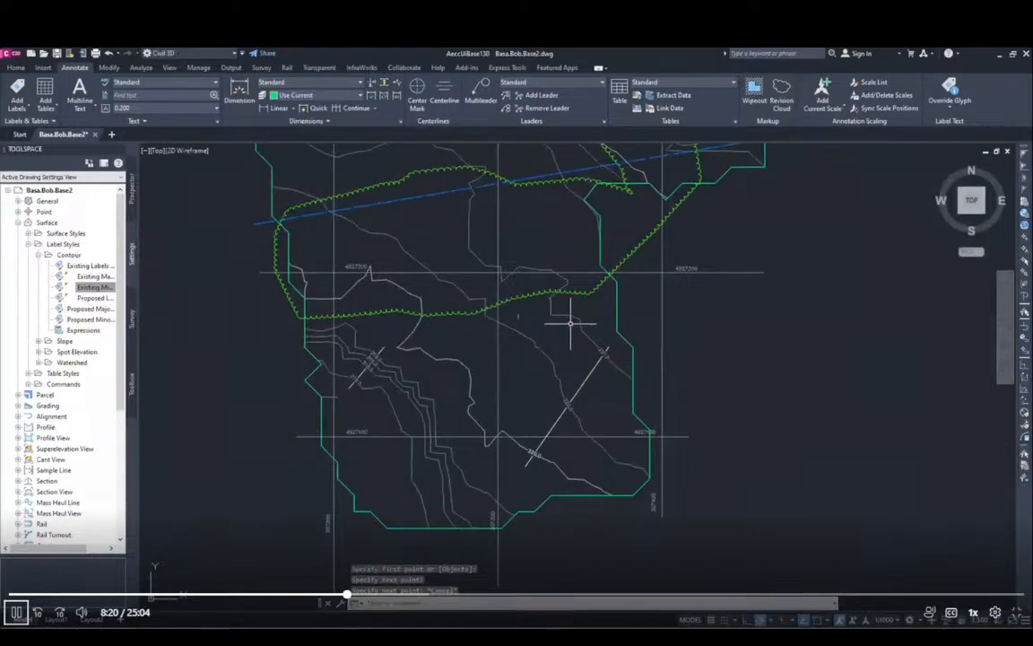
# Step: Label the dense slope contours near the east boundary with a northeast-running line between gridlines 4927500 and 4927400
pyautogui.moveTo(589, 311)
pyautogui.mouseDown(button='middle')
pyautogui.moveTo(553, 399)
pyautogui.moveTo(530, 546)
pyautogui.moveTo(535, 463)
pyautogui.mouseUp(button='middle')
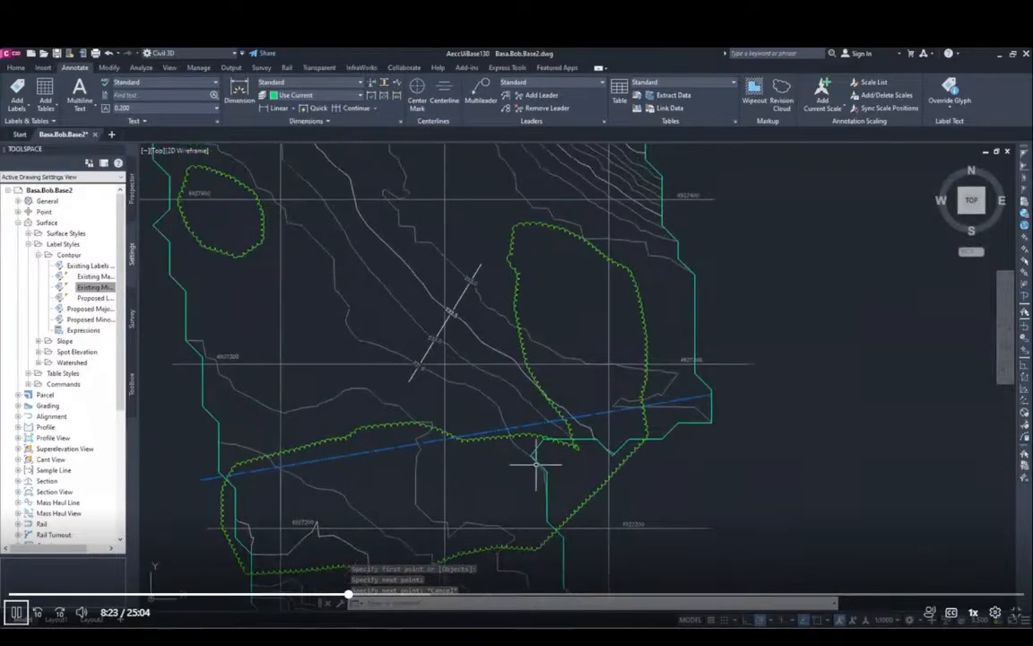
pyautogui.moveTo(585, 306)
pyautogui.mouseDown(button='middle')
pyautogui.moveTo(588, 323)
pyautogui.moveTo(525, 454)
pyautogui.moveTo(471, 469)
pyautogui.mouseUp(button='middle')
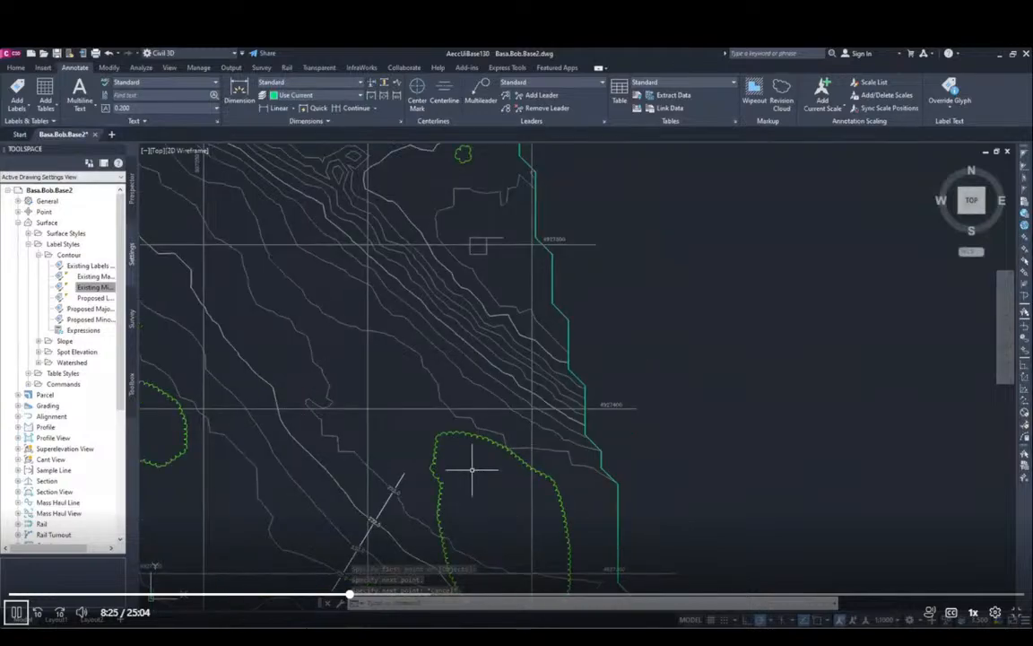
pyautogui.press('Return')
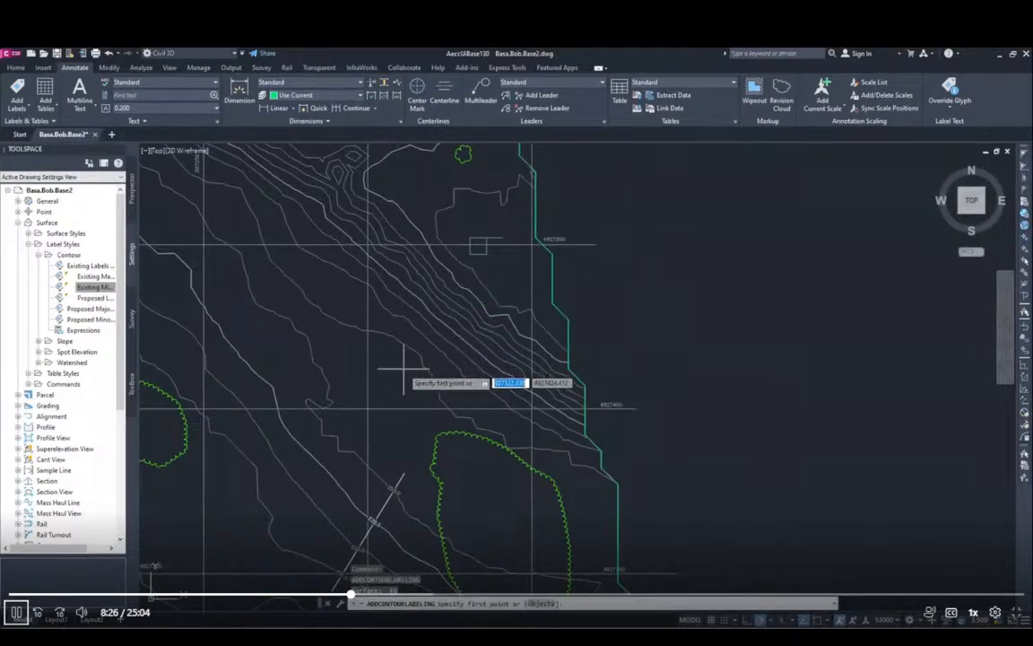
pyautogui.click(408, 373)
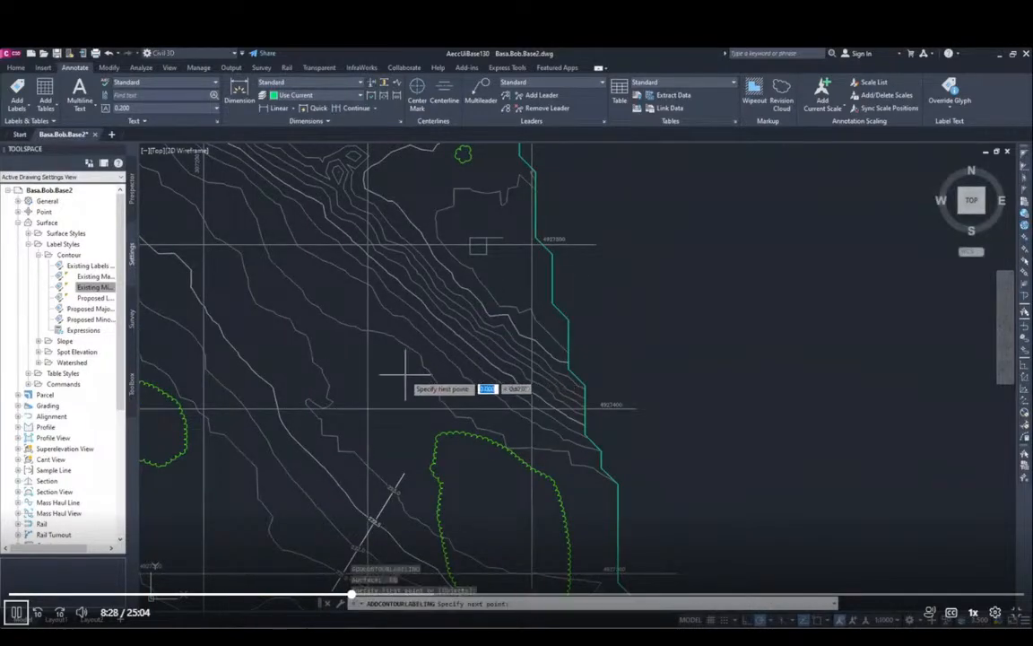
pyautogui.click(505, 284)
pyautogui.press('Escape')
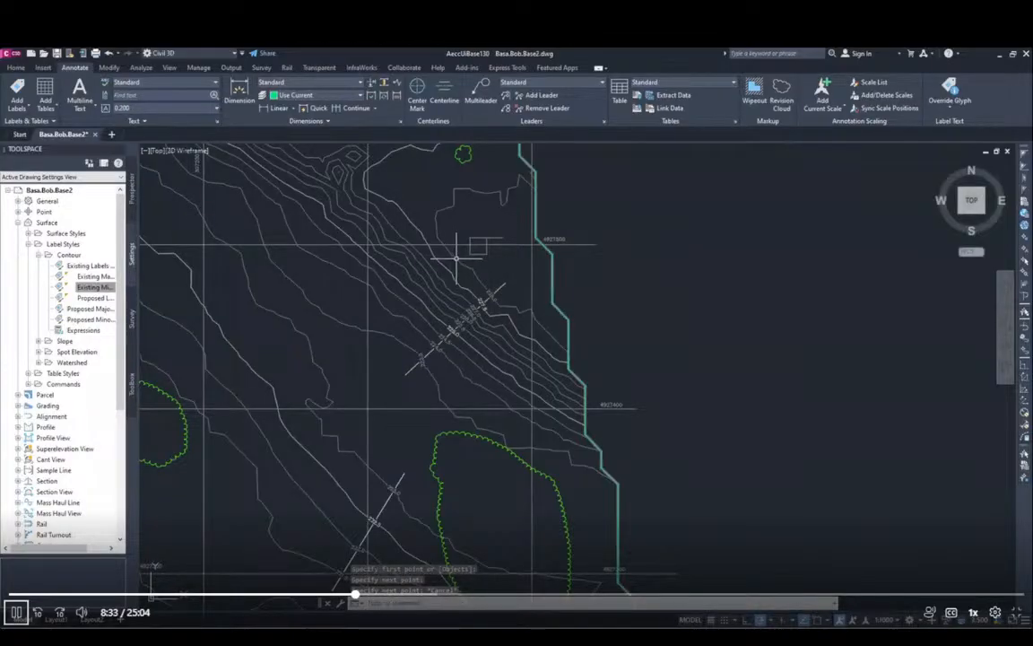
# Step: Add a contour label line about 25 m long running south across the contours below the tree cluster, just south of gridline 4927600
pyautogui.moveTo(448, 281); pyautogui.dragTo(478, 469, button='middle')
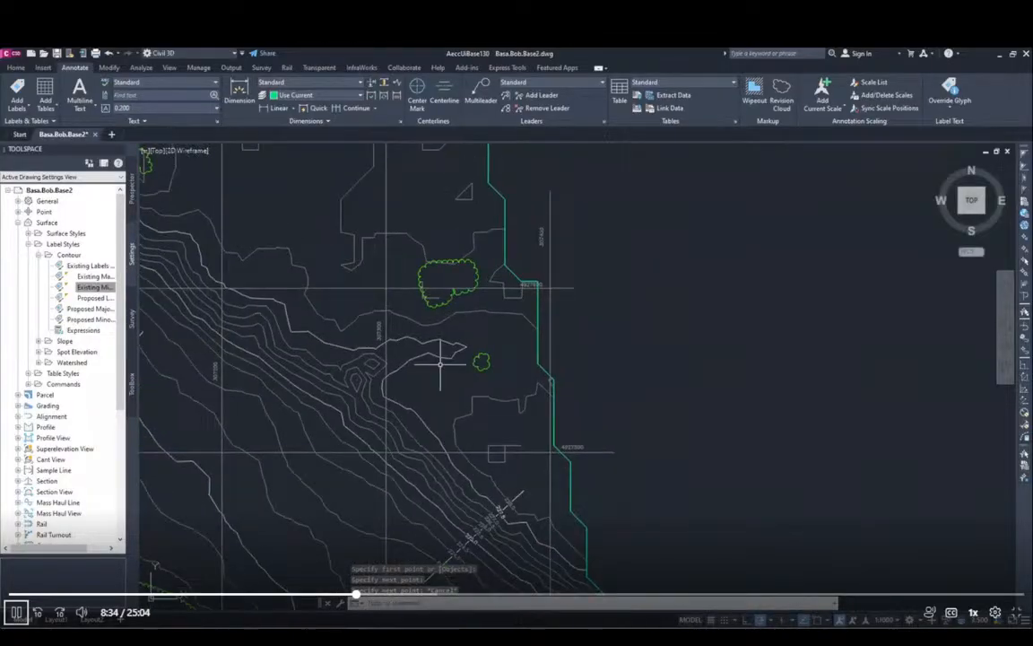
pyautogui.press('Return')
pyautogui.click(423, 315)
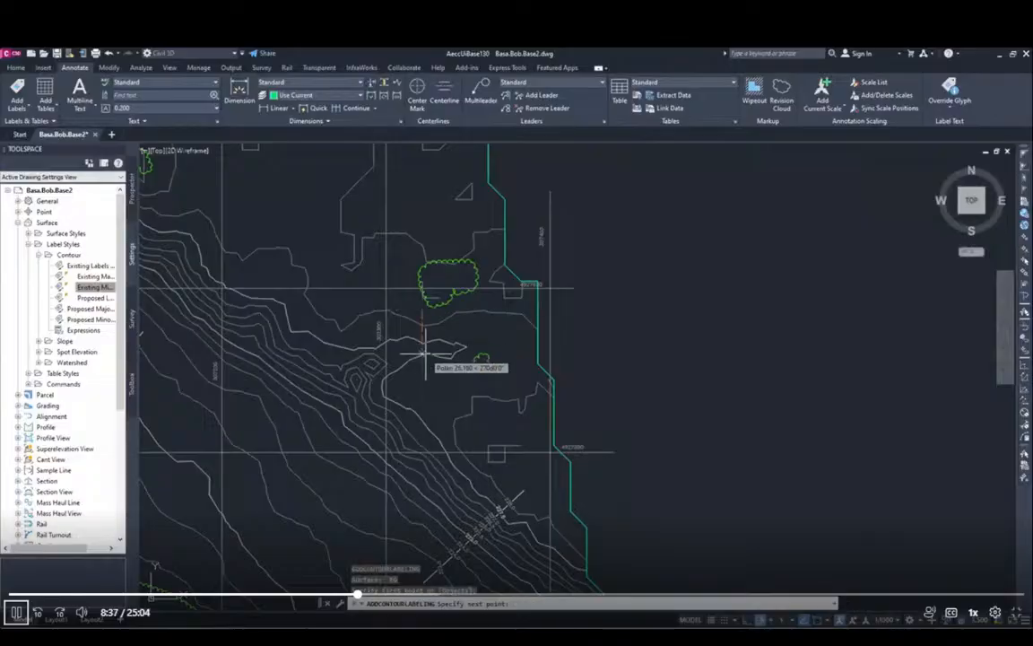
pyautogui.click(419, 356)
pyautogui.press('Escape')
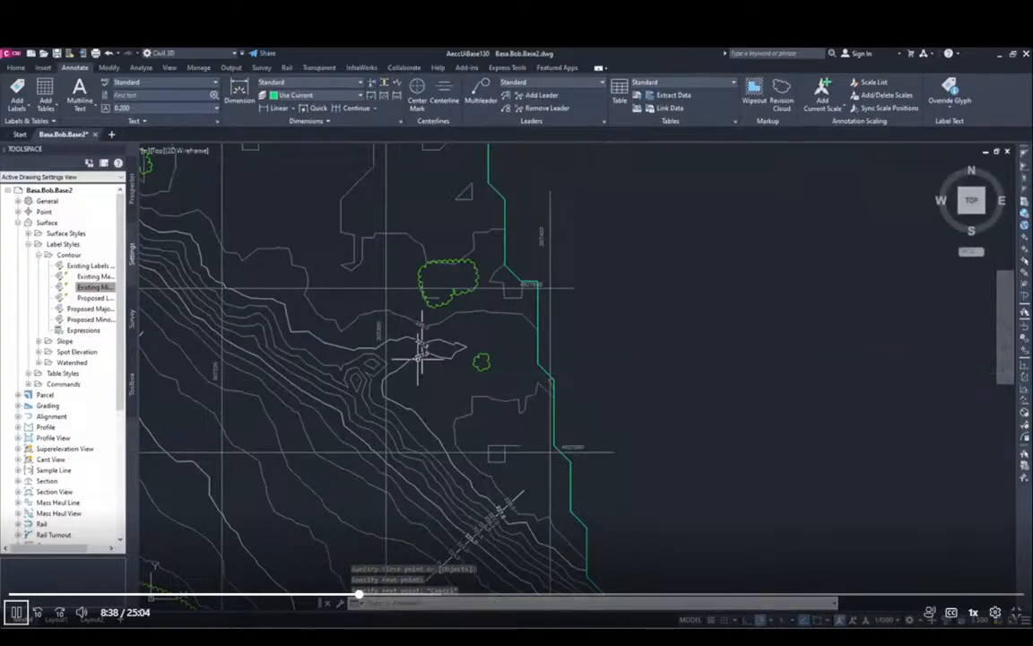
# Step: Label the flat-area contours near the east boundary with an east-northeast-running line just south of gridline 4927700
pyautogui.moveTo(408, 254); pyautogui.dragTo(387, 384, button='middle')
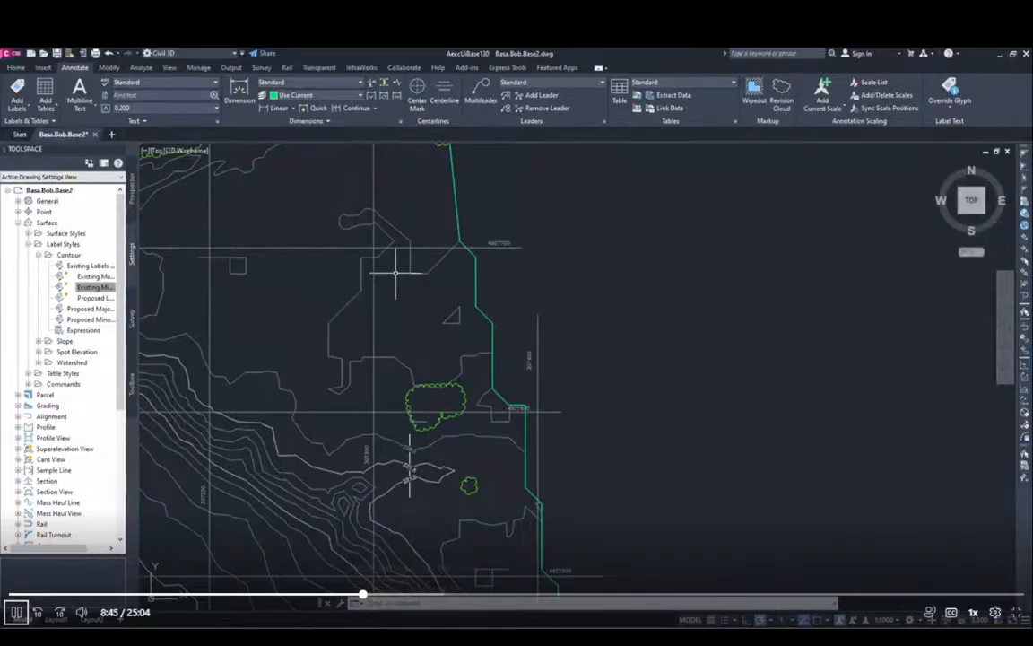
pyautogui.press('Return')
pyautogui.click(343, 278)
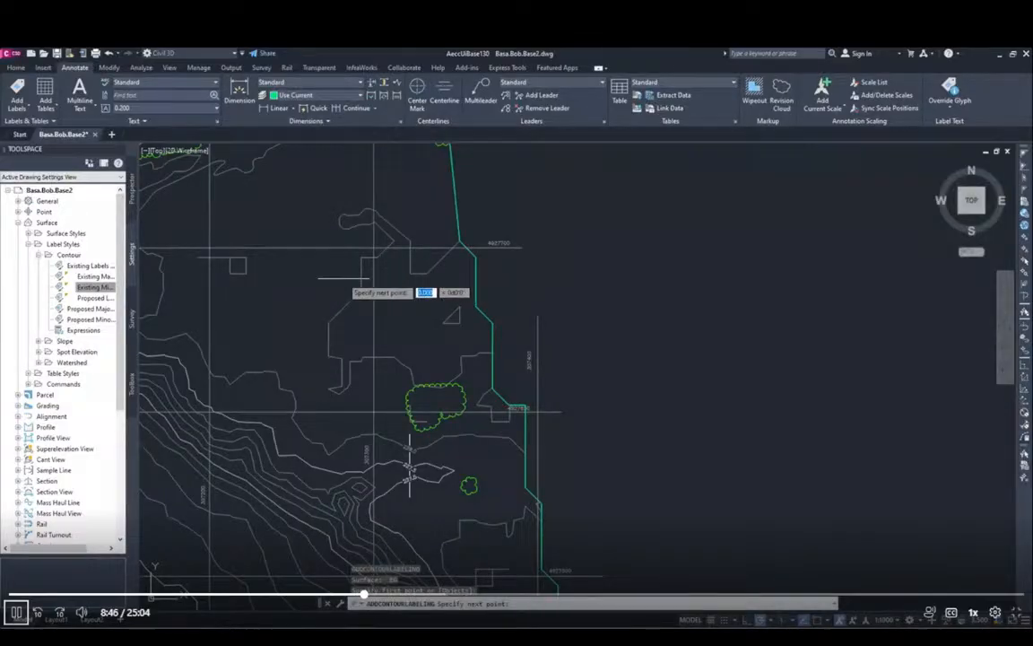
pyautogui.click(415, 261)
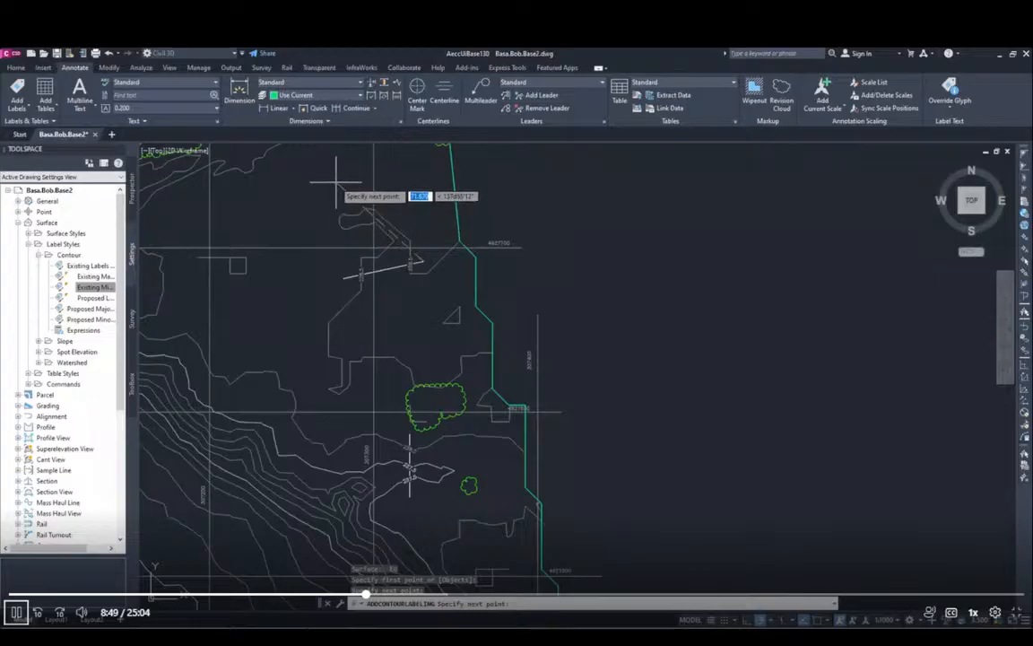
pyautogui.press('Escape')
# Step: Add a contour label line running northeast across the two contours near the east boundary at gridline 4927900
pyautogui.moveTo(341, 179)
pyautogui.mouseDown(button='middle')
pyautogui.moveTo(339, 319)
pyautogui.moveTo(296, 406)
pyautogui.moveTo(556, 387)
pyautogui.moveTo(472, 452)
pyautogui.moveTo(473, 538)
pyautogui.mouseUp(button='middle')
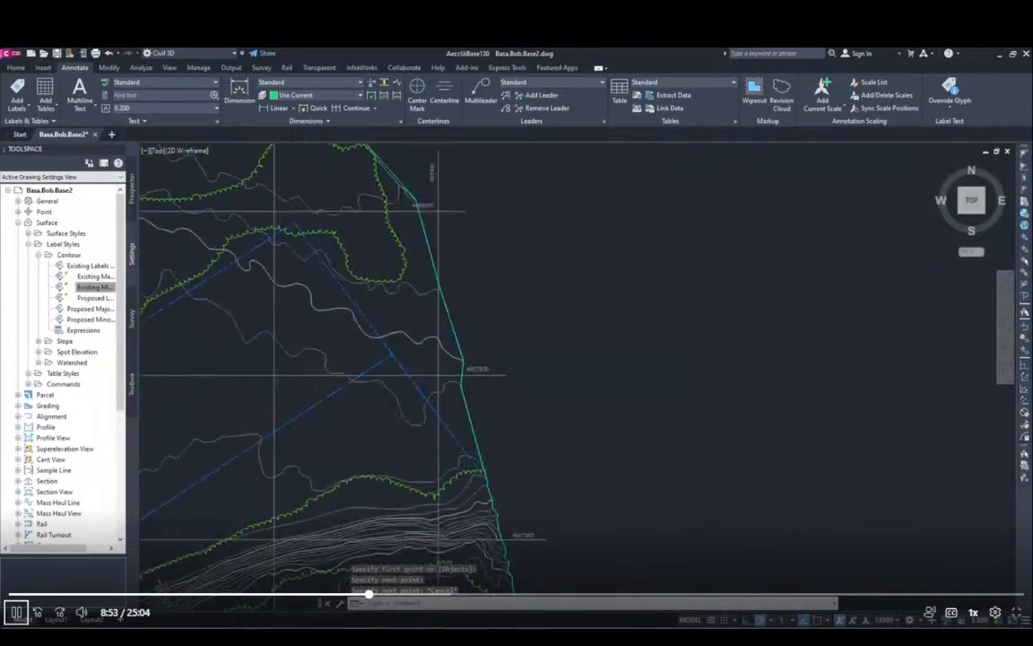
pyautogui.press('Return')
pyautogui.click(375, 414)
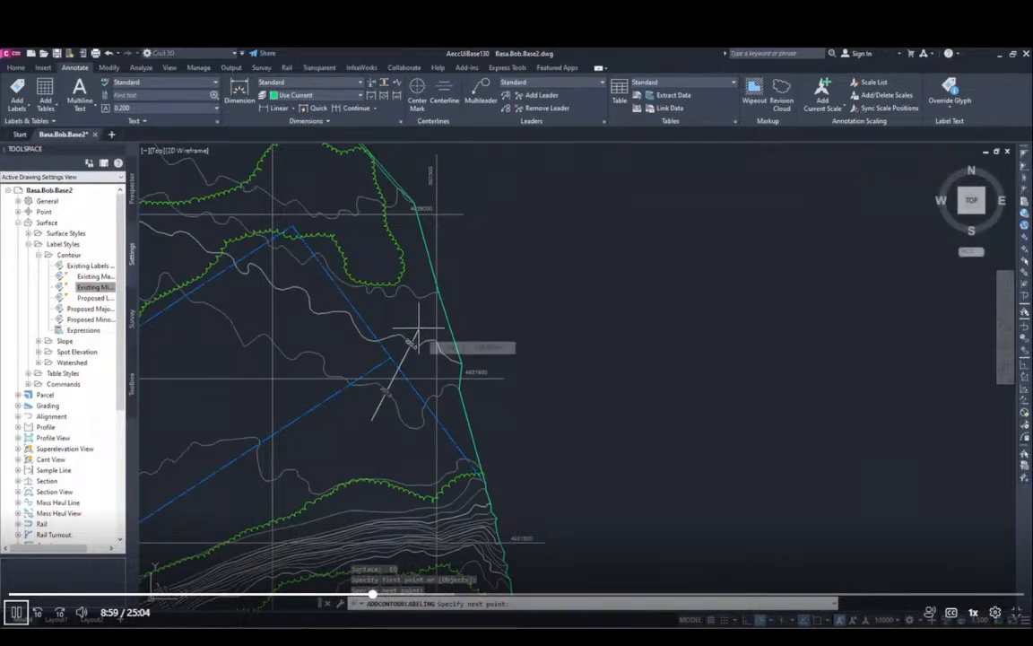
pyautogui.press('Escape')
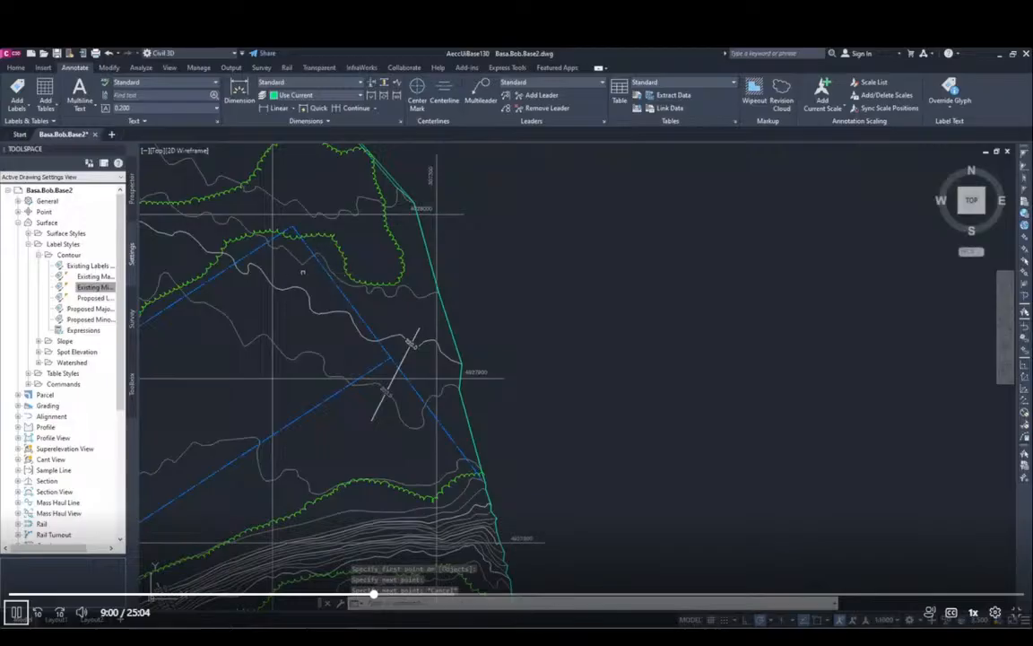
# Step: Label the contours at the edge of the northern tree area with a northeast-running line crossing gridline 4928000
pyautogui.press('Return')
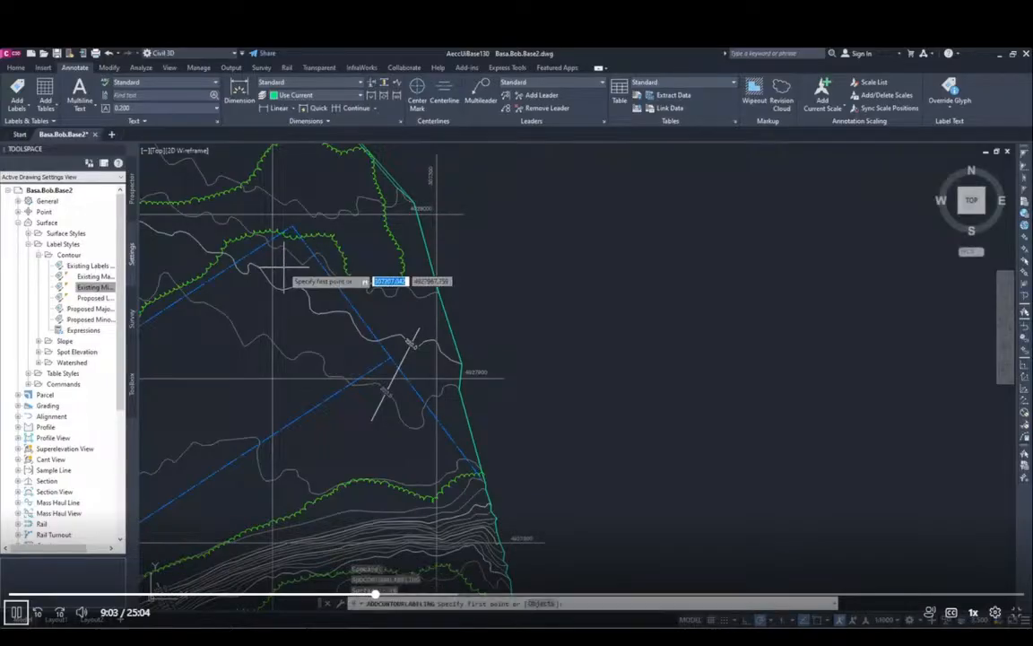
pyautogui.click(287, 258)
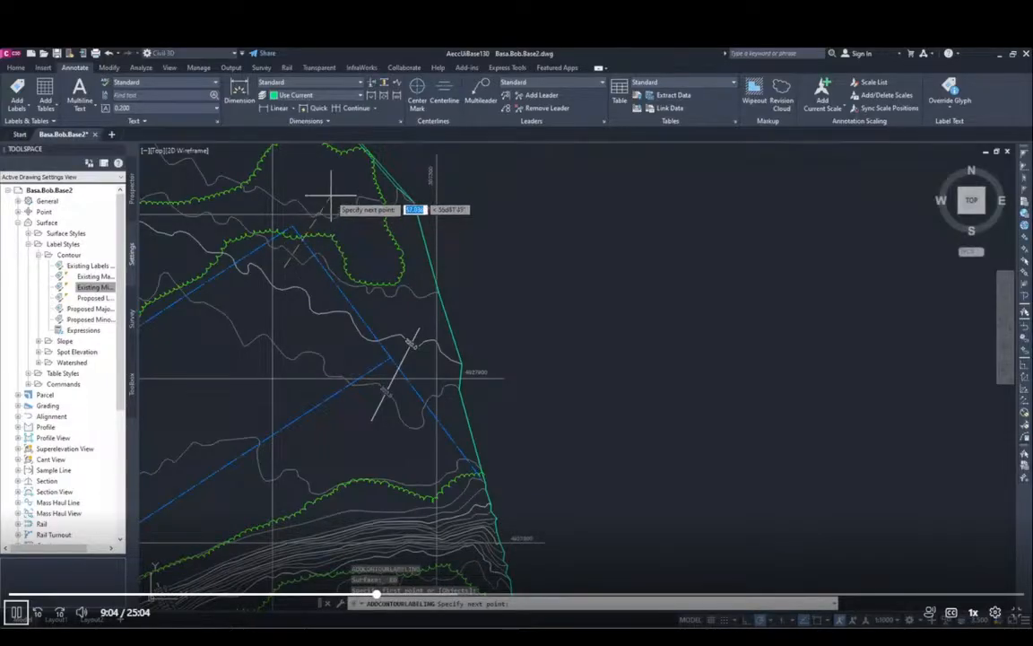
pyautogui.click(328, 209)
pyautogui.press('Escape')
pyautogui.press('Escape')
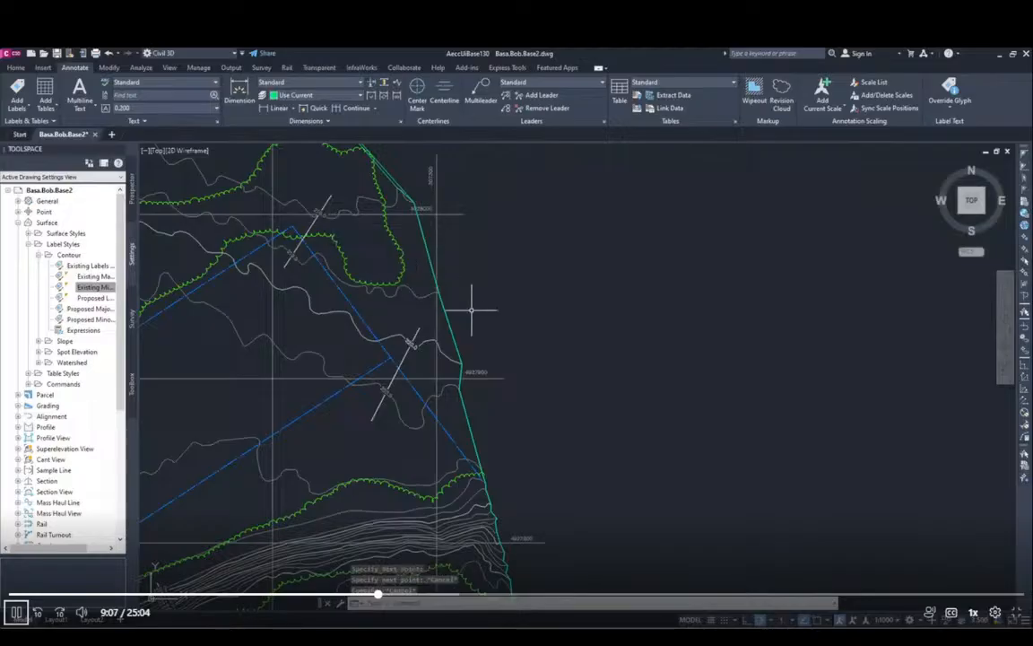
# Step: Look over the whole site to check where contour label lines have been placed
pyautogui.scroll(-5, 573, 389)
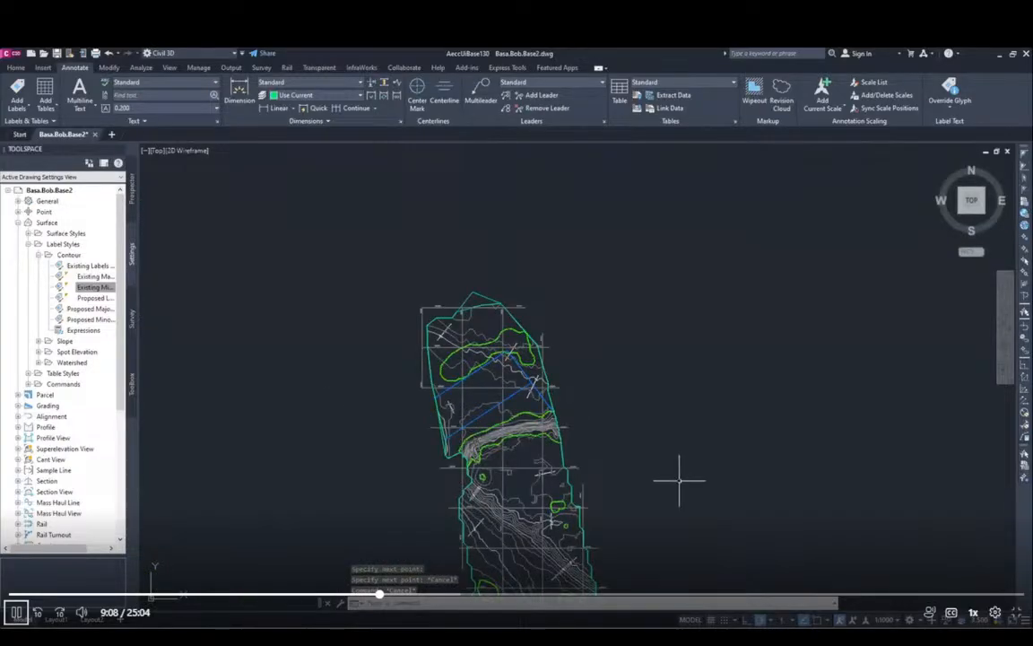
pyautogui.moveTo(679, 479); pyautogui.dragTo(586, 340, button='middle')
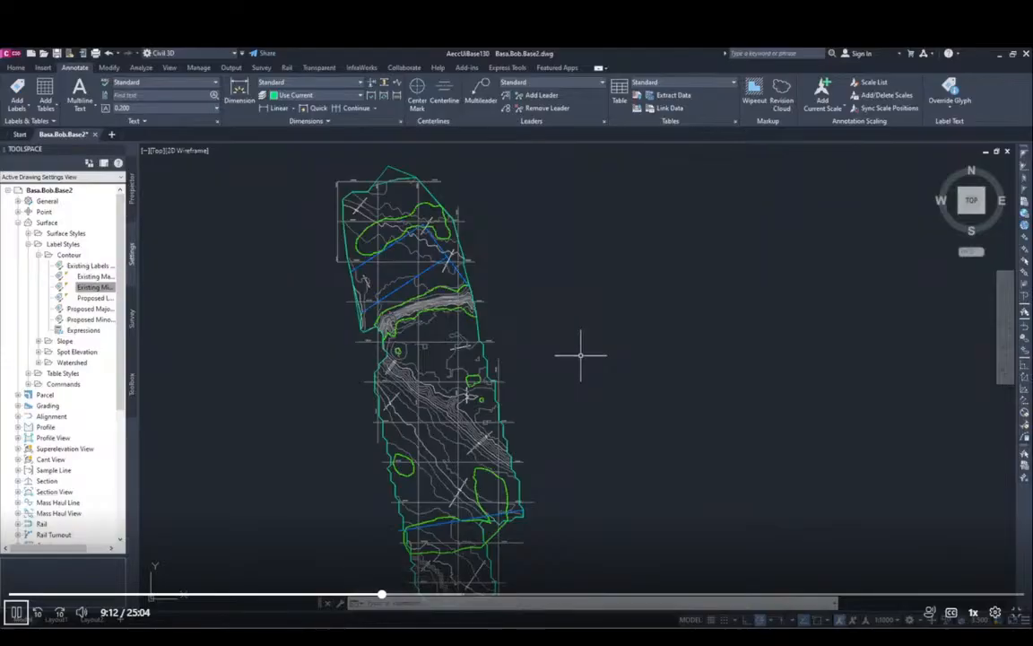
pyautogui.scroll(5, 580, 354)
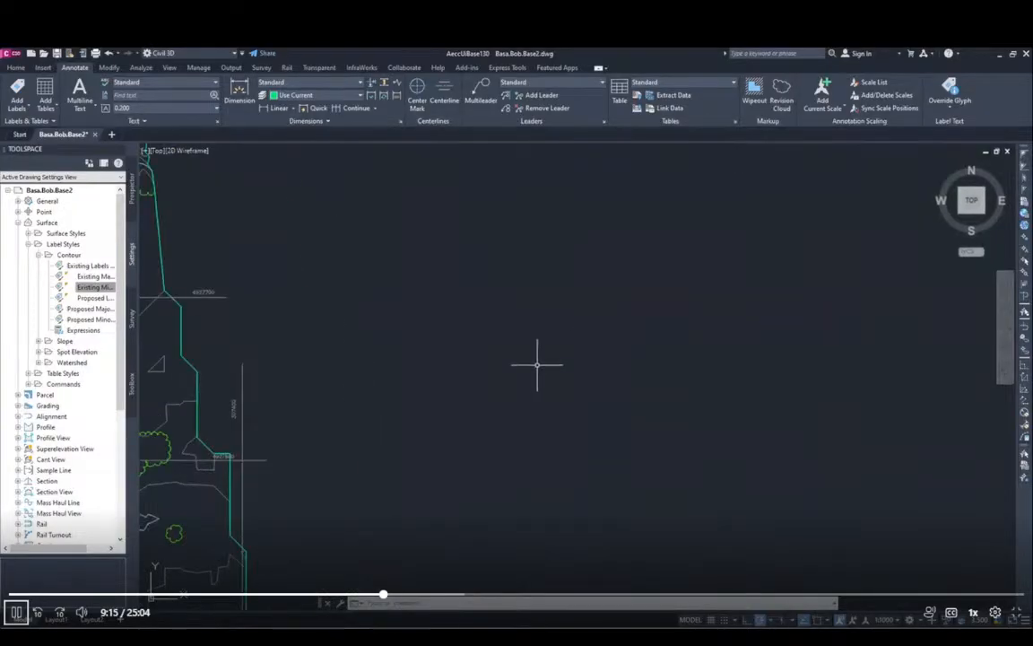
pyautogui.scroll(-2, 537, 364)
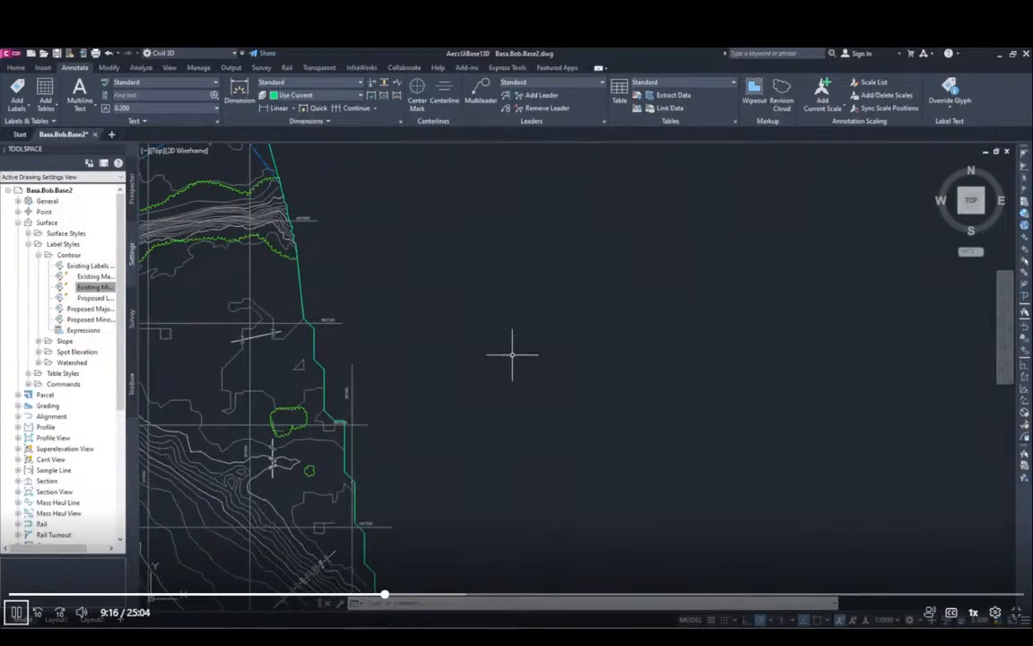
pyautogui.scroll(-3, 512, 353)
pyautogui.scroll(2, 410, 433)
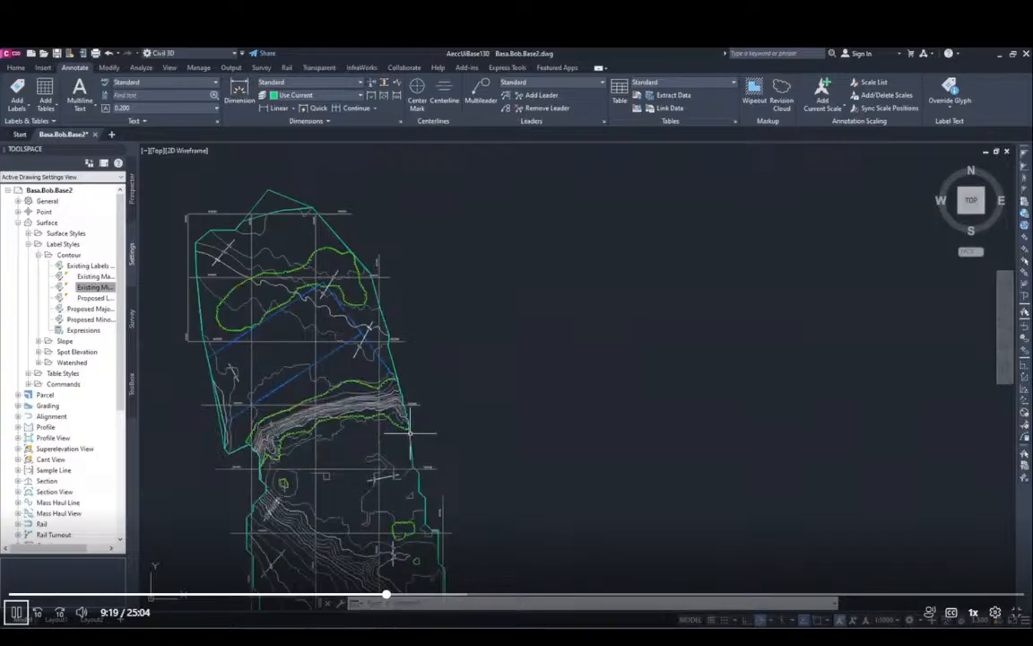
# Step: Check the module instructions in Acrobat, open the recent Base3 drawing in Civil 3D and close the Base4 drawing
pyautogui.hotkey('alt', 'Tab')
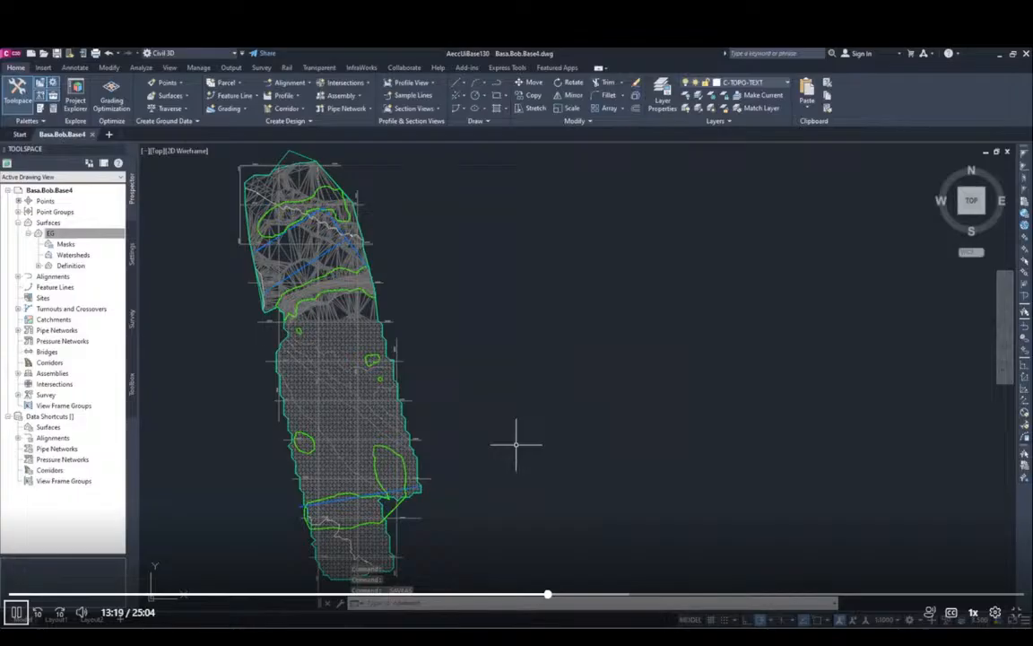
pyautogui.scroll(-2, 745, 450)
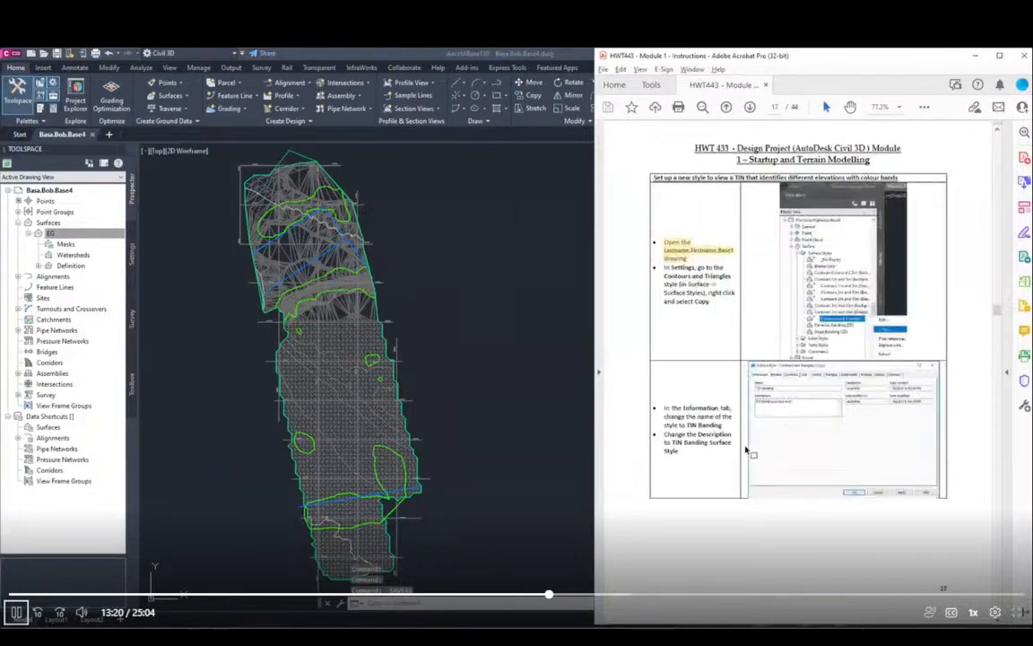
pyautogui.click(13, 59)
pyautogui.click(13, 54)
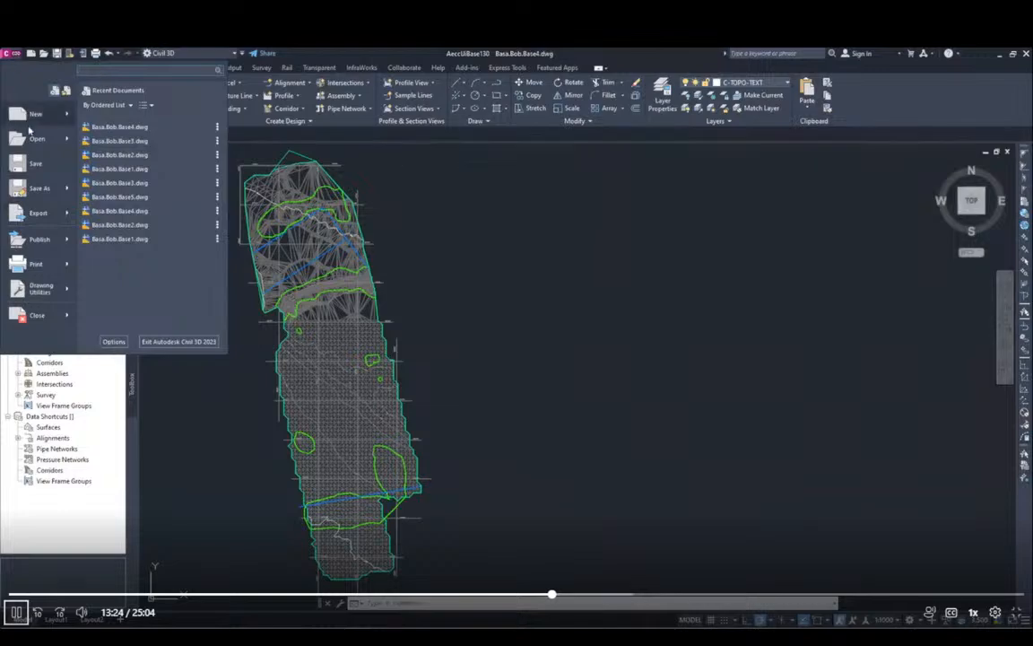
pyautogui.moveTo(130, 144)
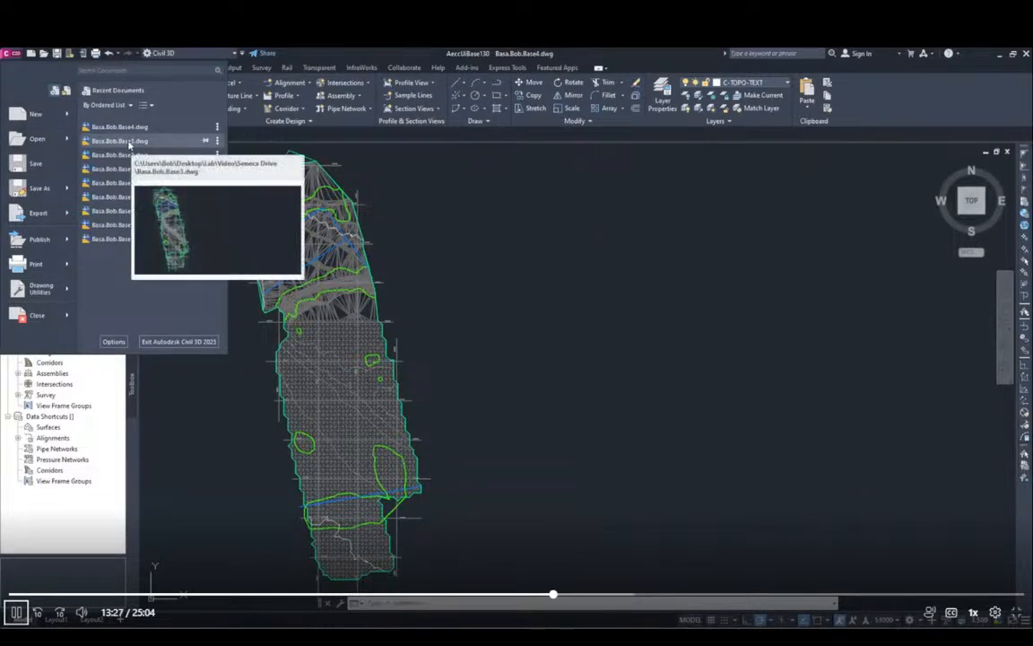
pyautogui.click(130, 145)
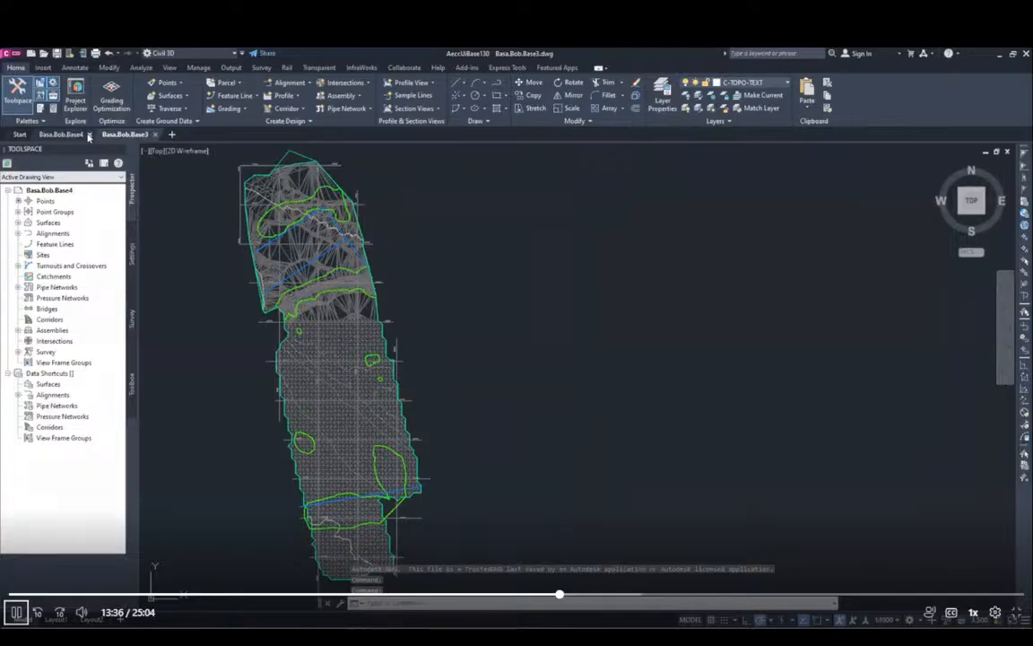
pyautogui.click(89, 135)
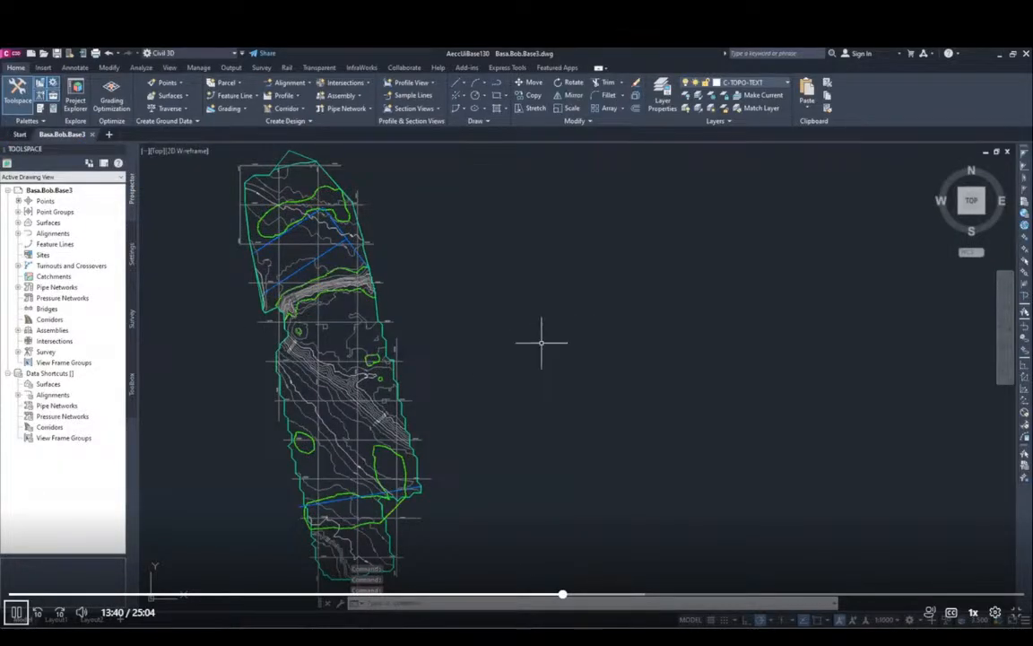
# Step: Turn to page 22 of the module instructions in Acrobat and save the Base5 drawing in Civil 3D
pyautogui.hotkey('alt', 'Tab')
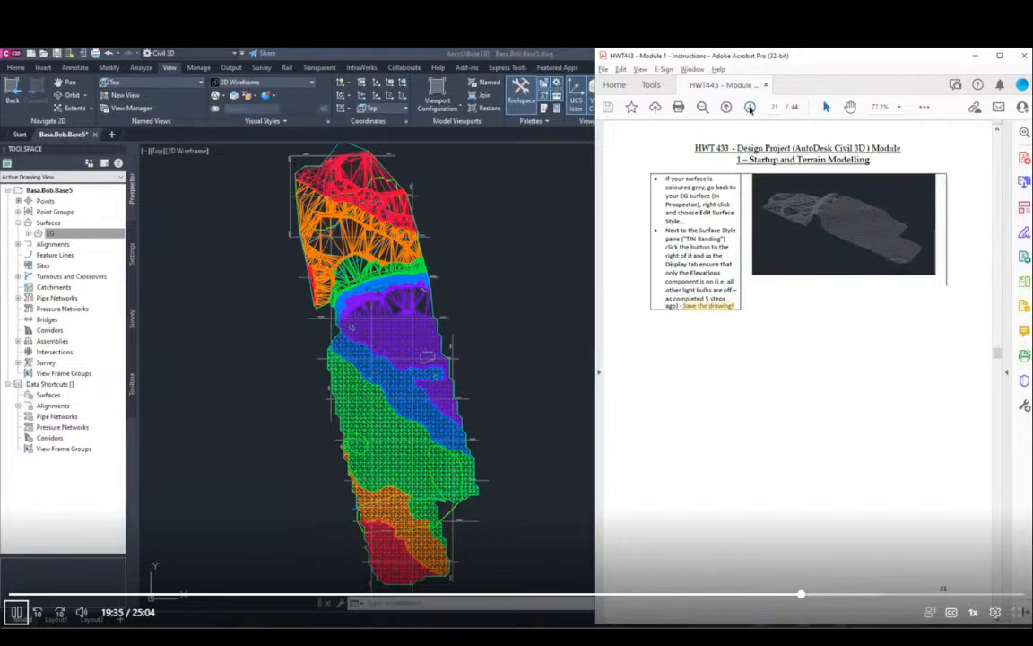
pyautogui.click(750, 108)
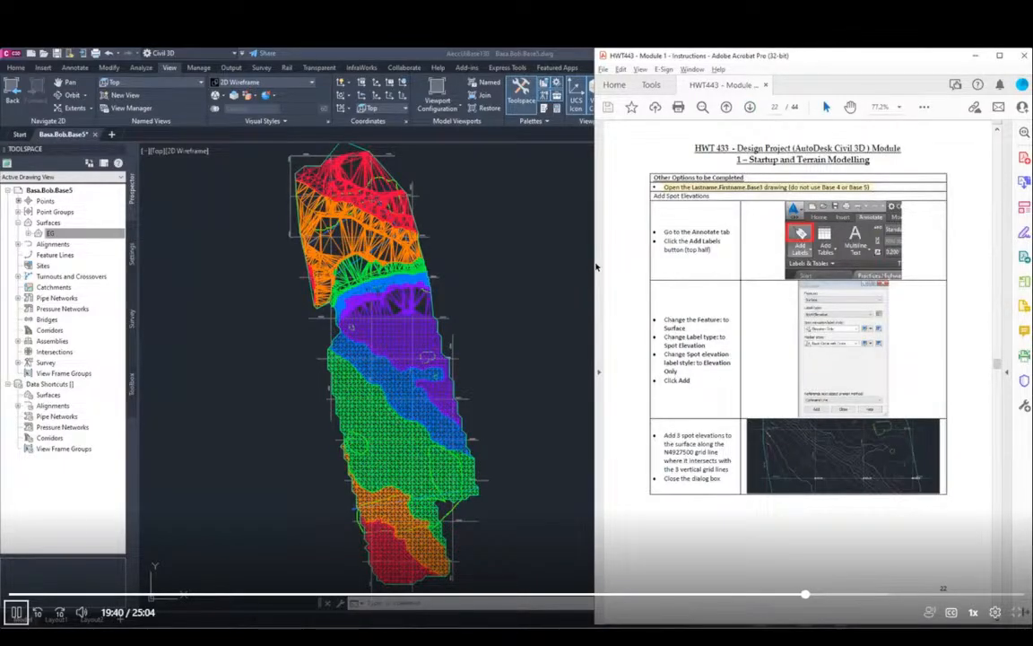
pyautogui.click(260, 377)
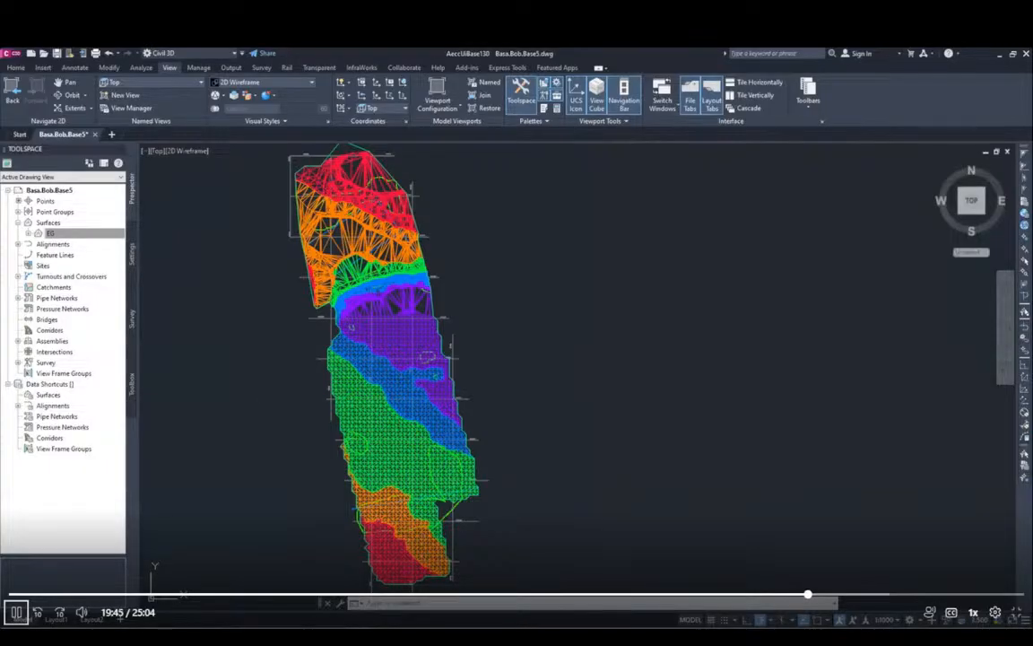
pyautogui.hotkey('ctrl', 's')
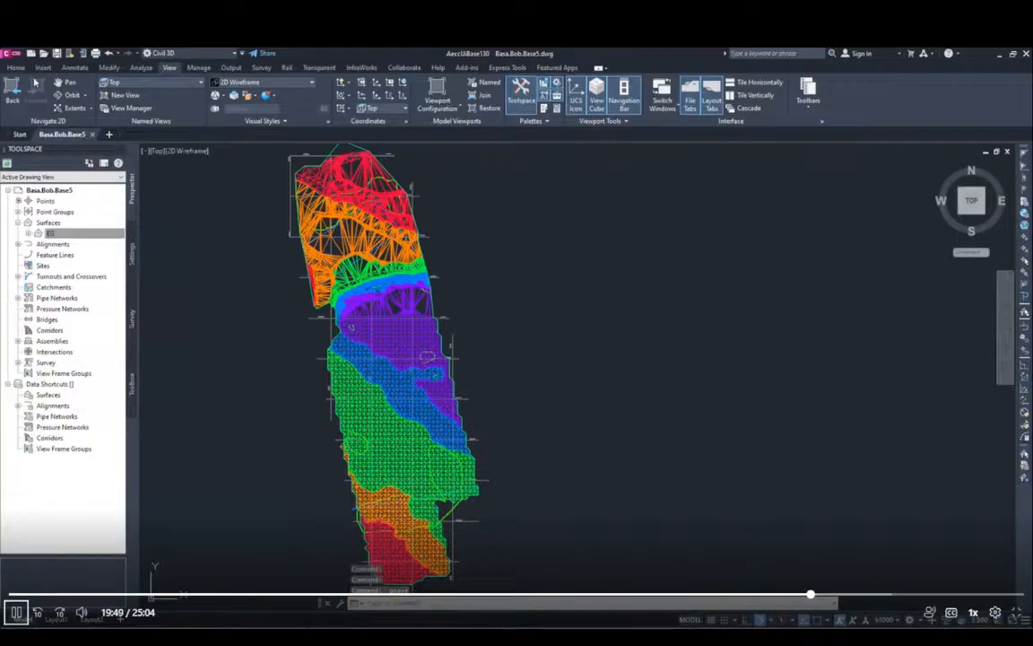
# Step: Check the spot elevation instructions in Acrobat and open the recent Base3 drawing in Civil 3D
pyautogui.hotkey('alt', 'Tab')
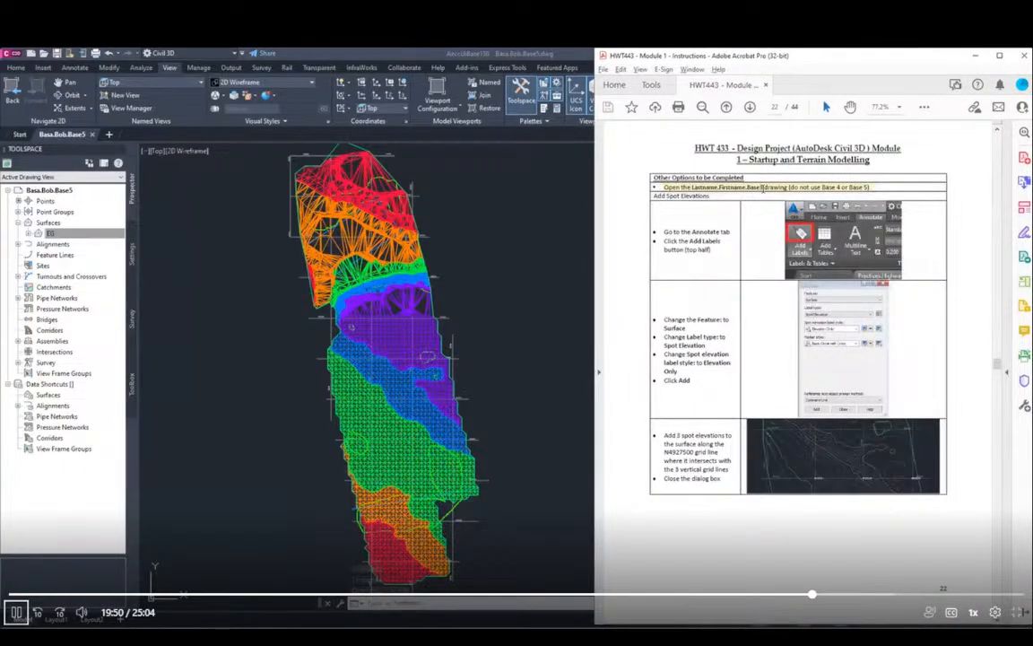
pyautogui.click(13, 55)
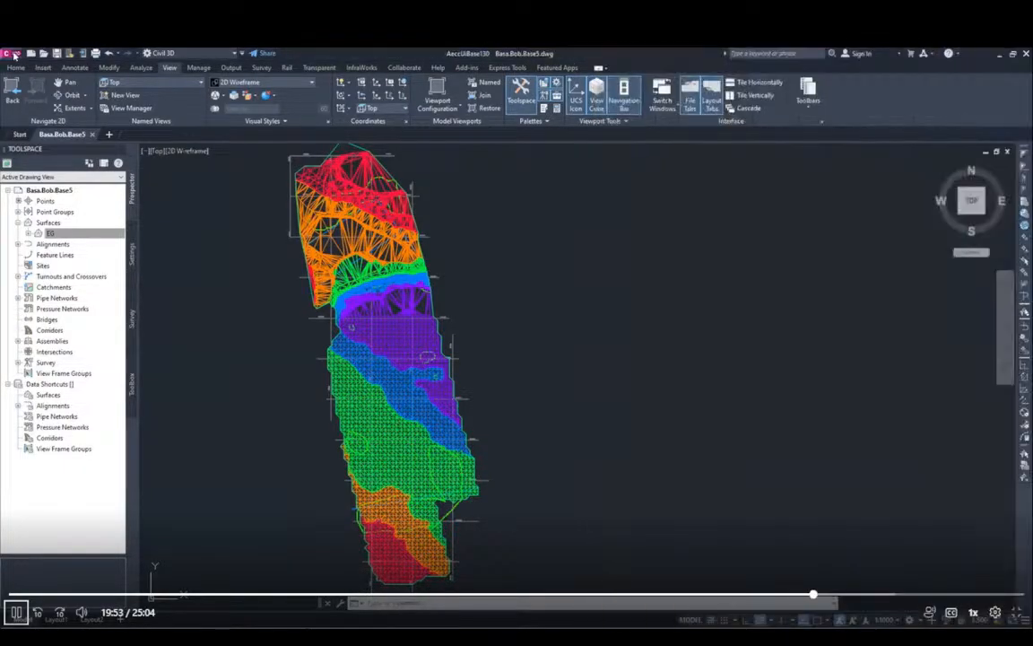
pyautogui.click(13, 55)
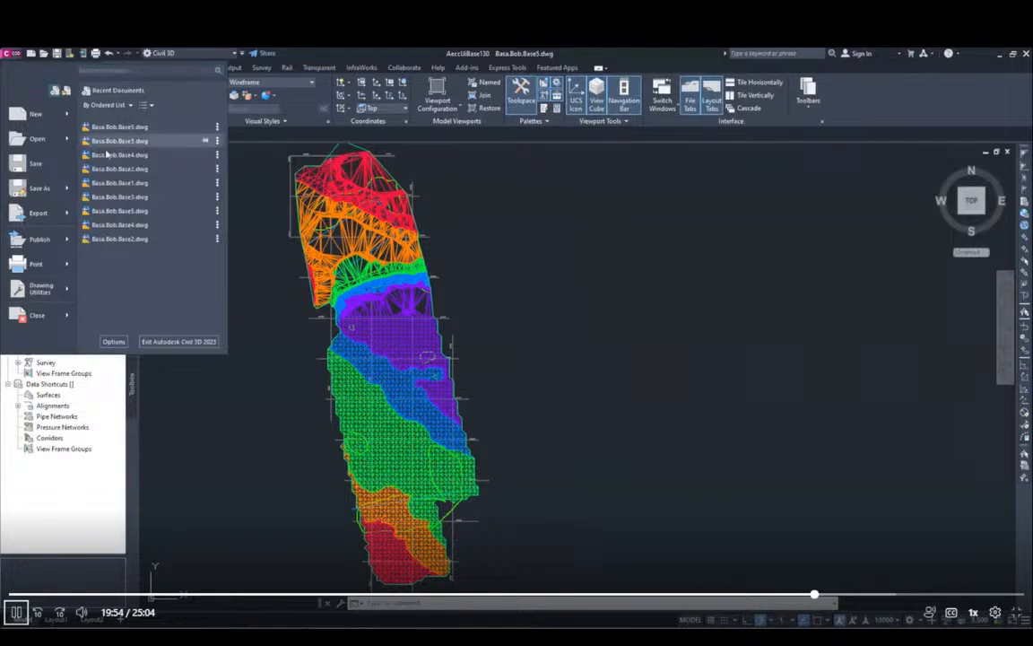
pyautogui.moveTo(115, 146)
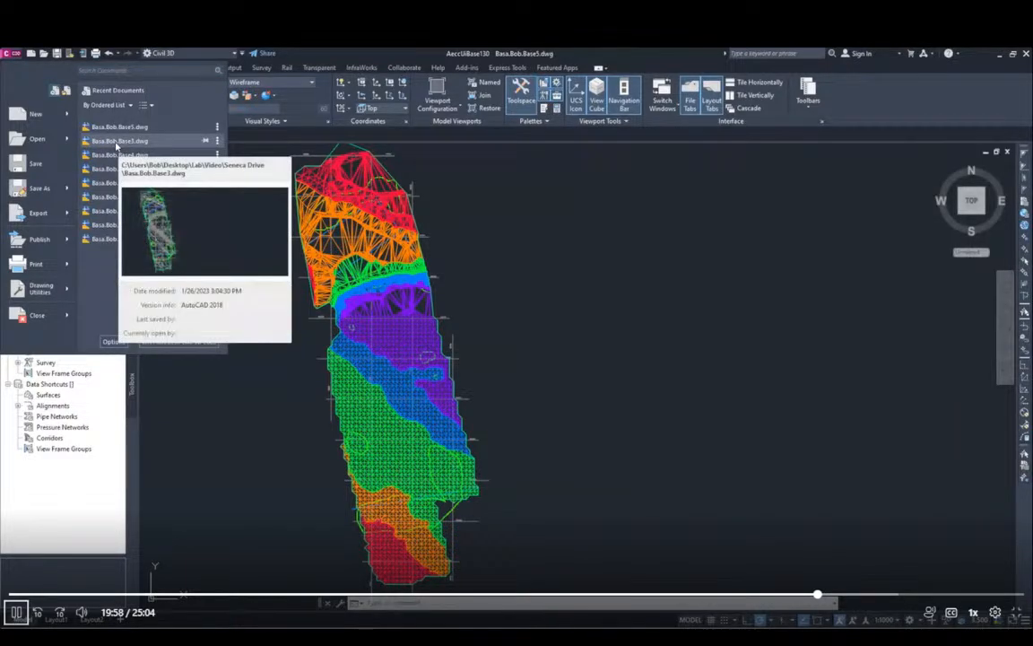
pyautogui.click(115, 146)
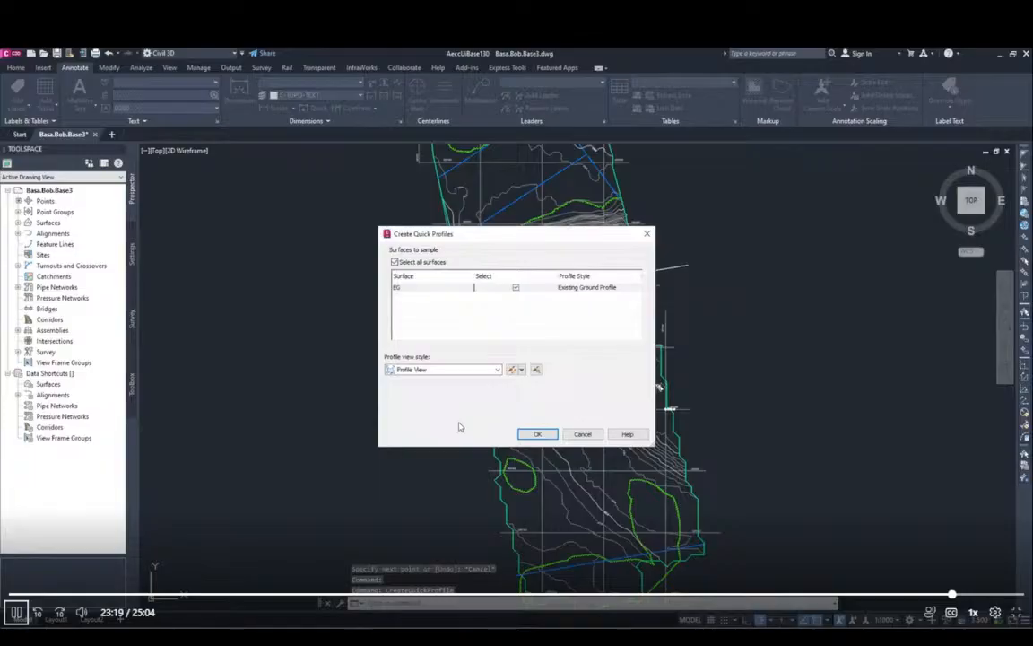
# Step: Create a quick profile of the EG surface with the Existing Ground Profile style, placing its Profile View in the empty area east of the site
pyautogui.click(538, 435)
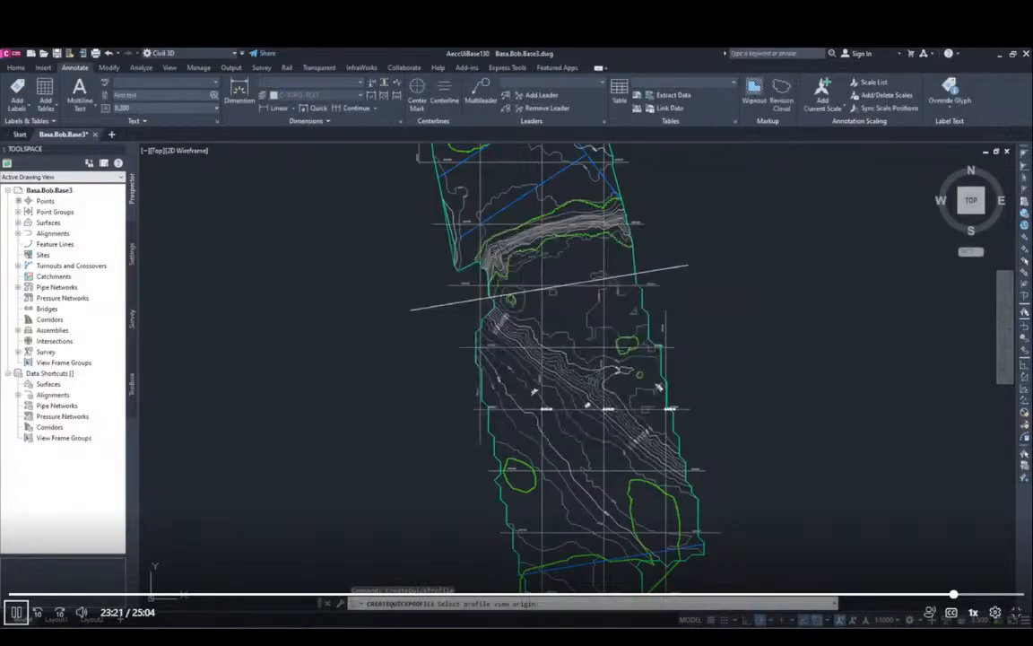
pyautogui.click(832, 230)
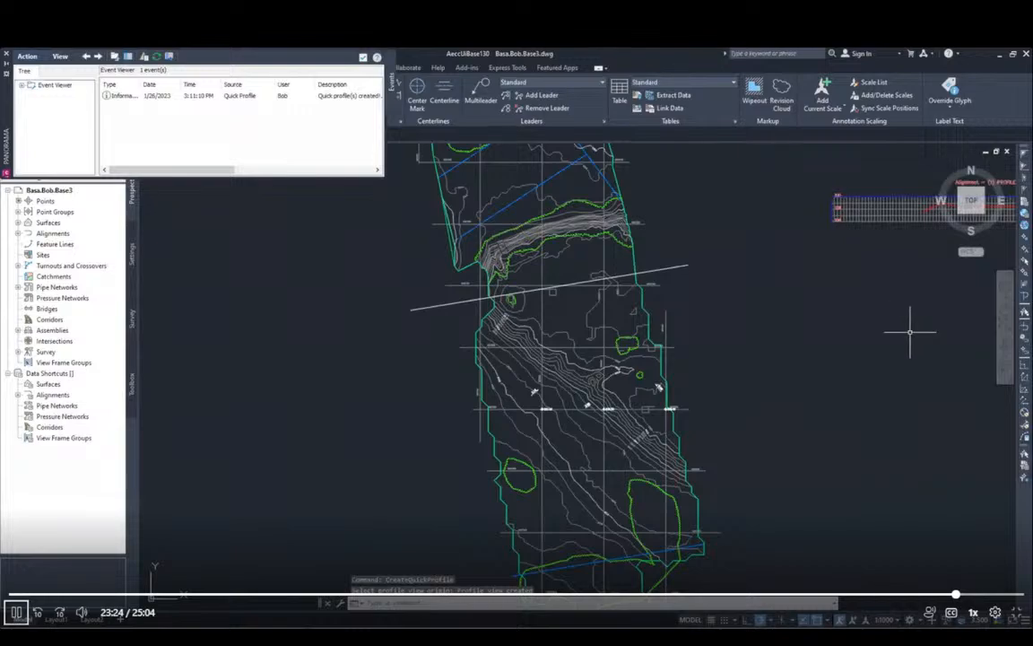
pyautogui.moveTo(907, 351)
pyautogui.mouseDown(button='middle')
pyautogui.moveTo(631, 403)
pyautogui.moveTo(692, 382)
pyautogui.mouseUp(button='middle')
pyautogui.scroll(2, 790, 296)
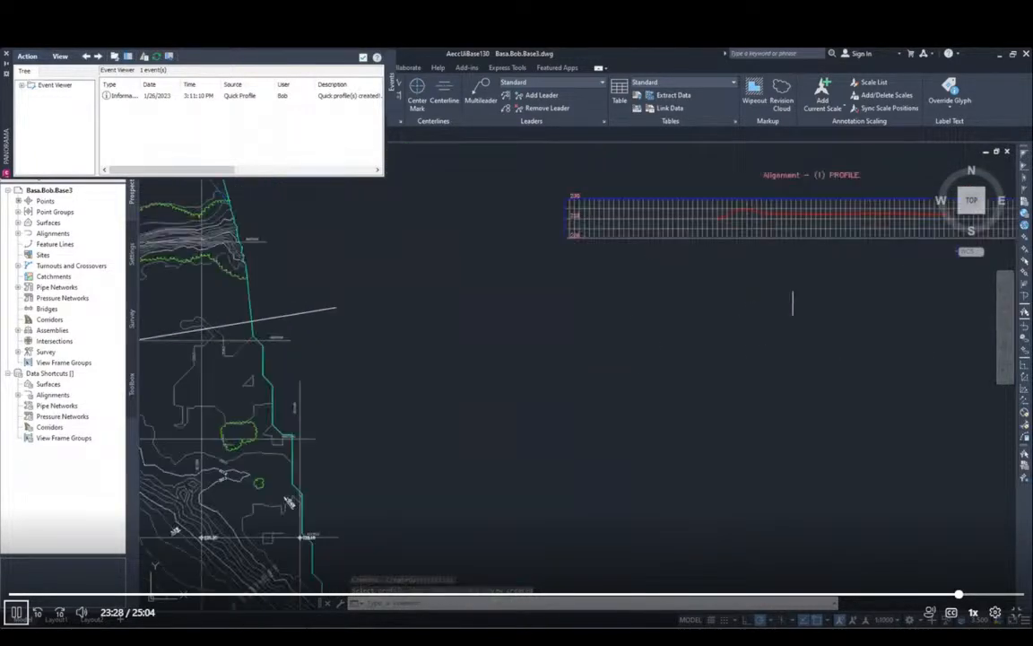
# Step: Stretch both ends of the quick profile line southward so it crosses the contours farther south on the site
pyautogui.scroll(2, 792, 303)
pyautogui.moveTo(872, 306); pyautogui.dragTo(775, 417, button='middle')
pyautogui.scroll(-4, 779, 415)
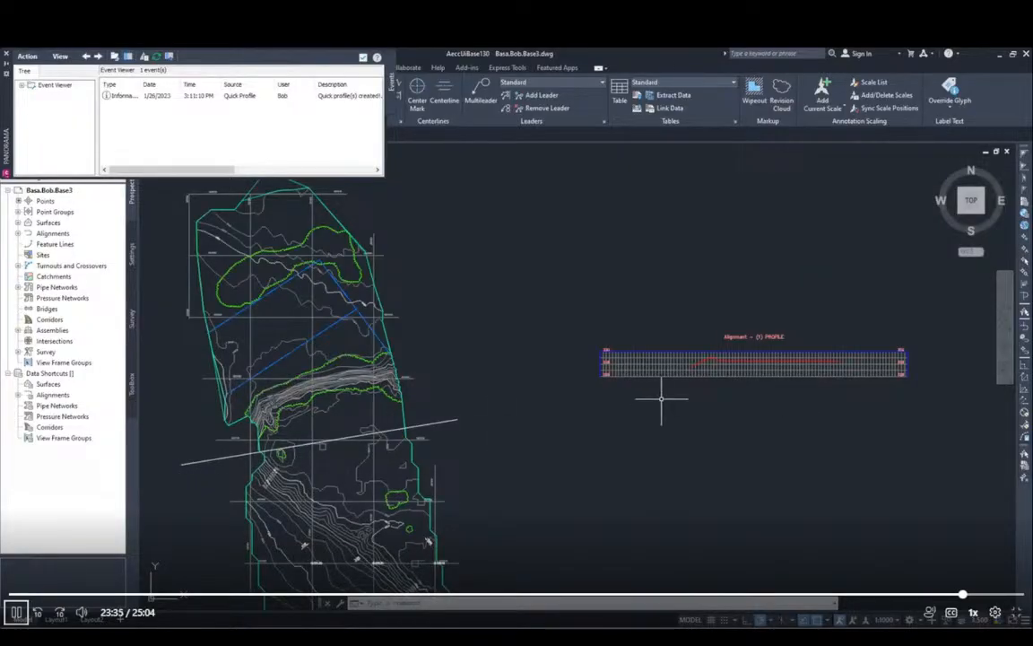
pyautogui.scroll(5, 811, 420)
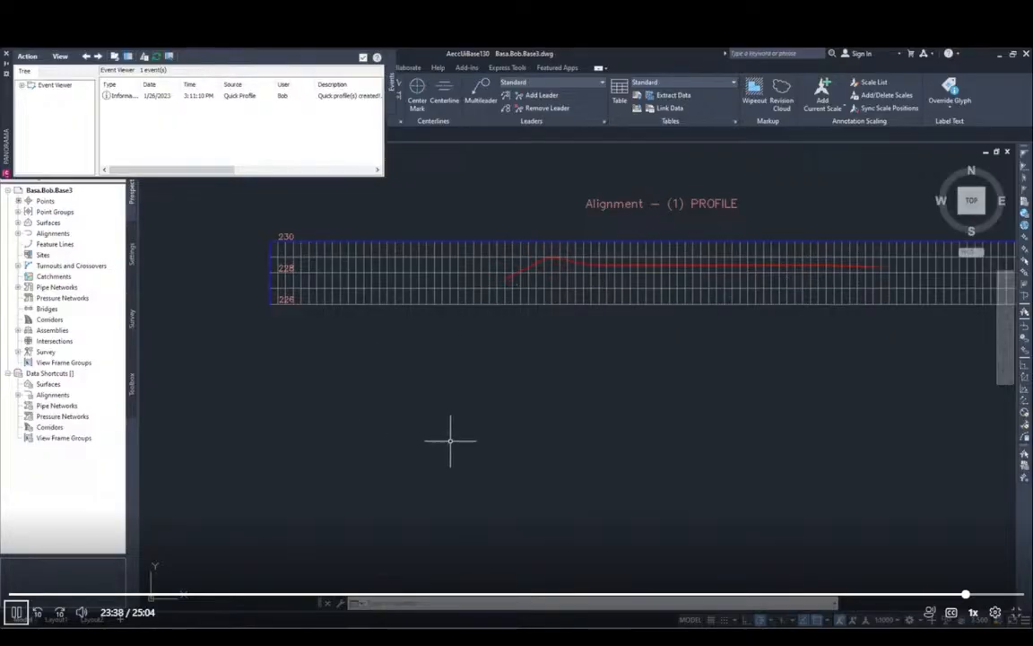
pyautogui.scroll(-6, 628, 421)
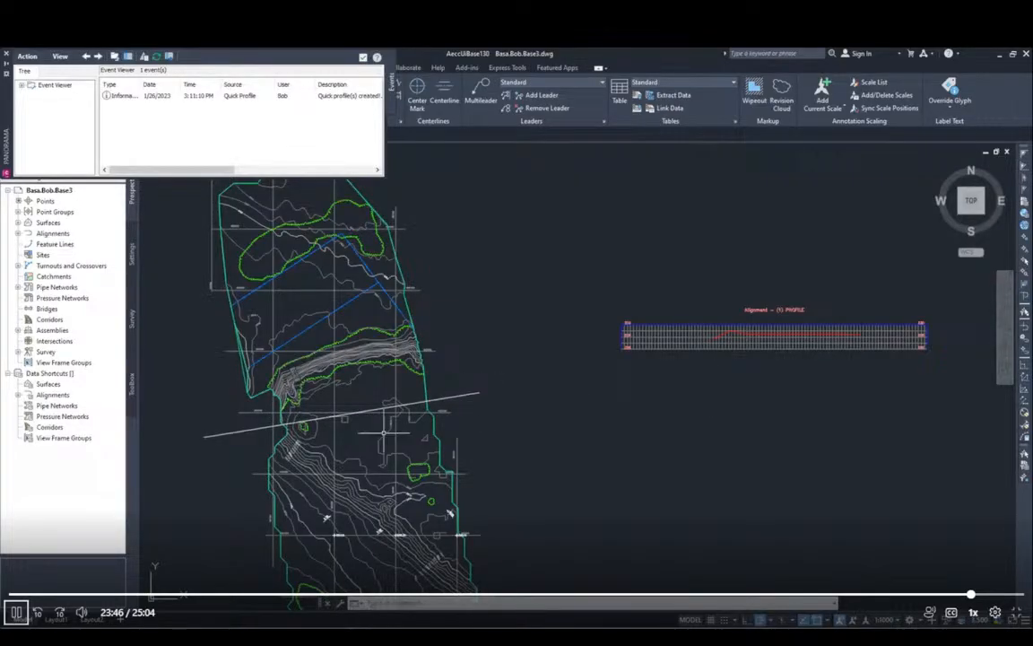
pyautogui.click(208, 434)
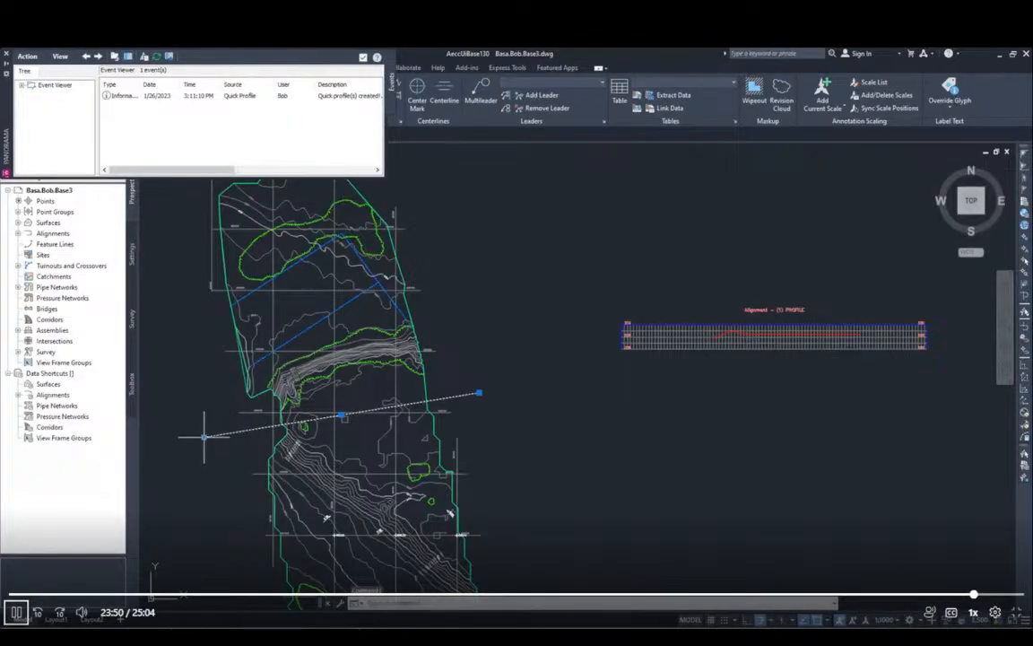
pyautogui.click(204, 437)
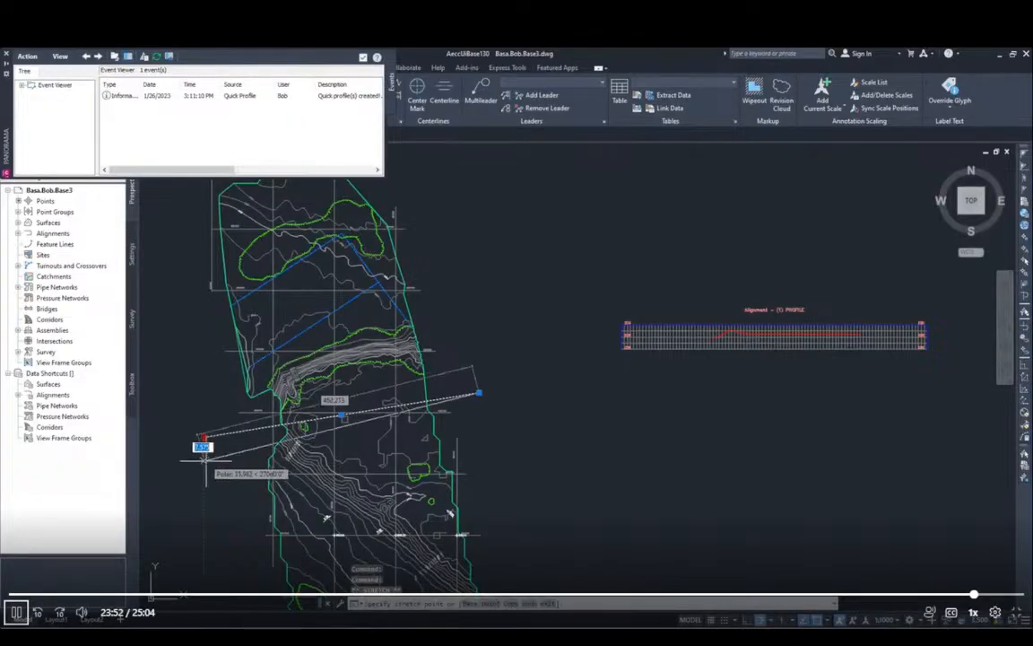
pyautogui.click(214, 514)
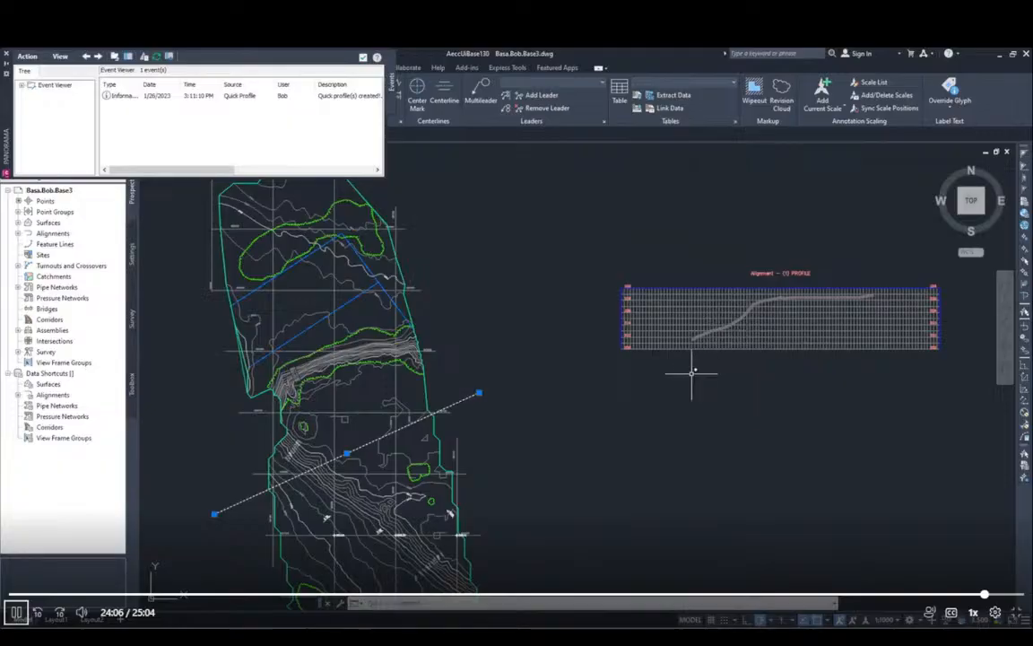
pyautogui.click(480, 393)
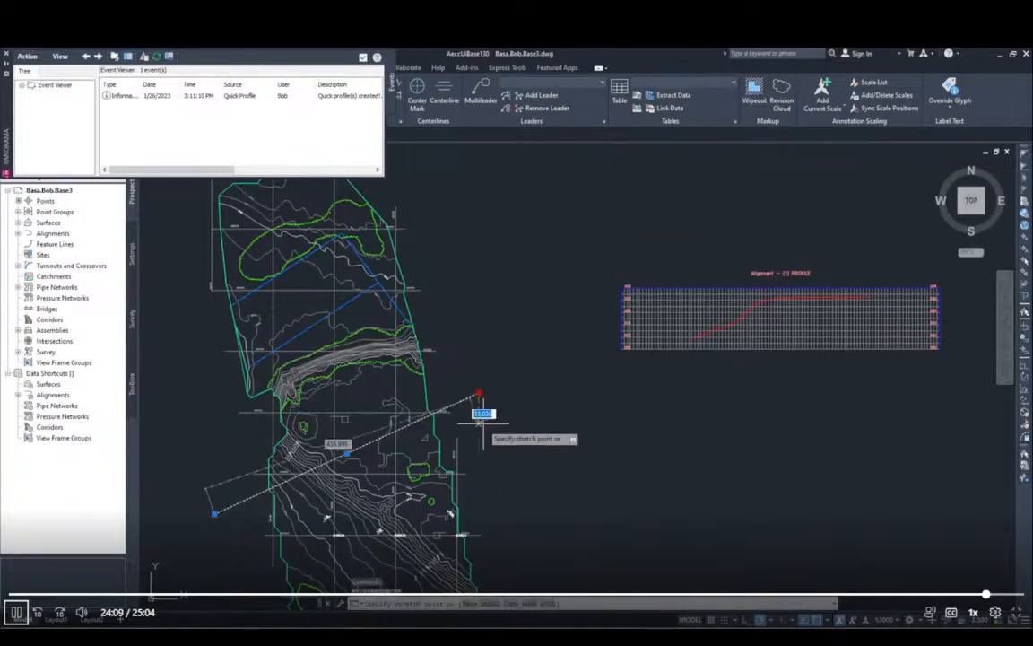
pyautogui.click(490, 534)
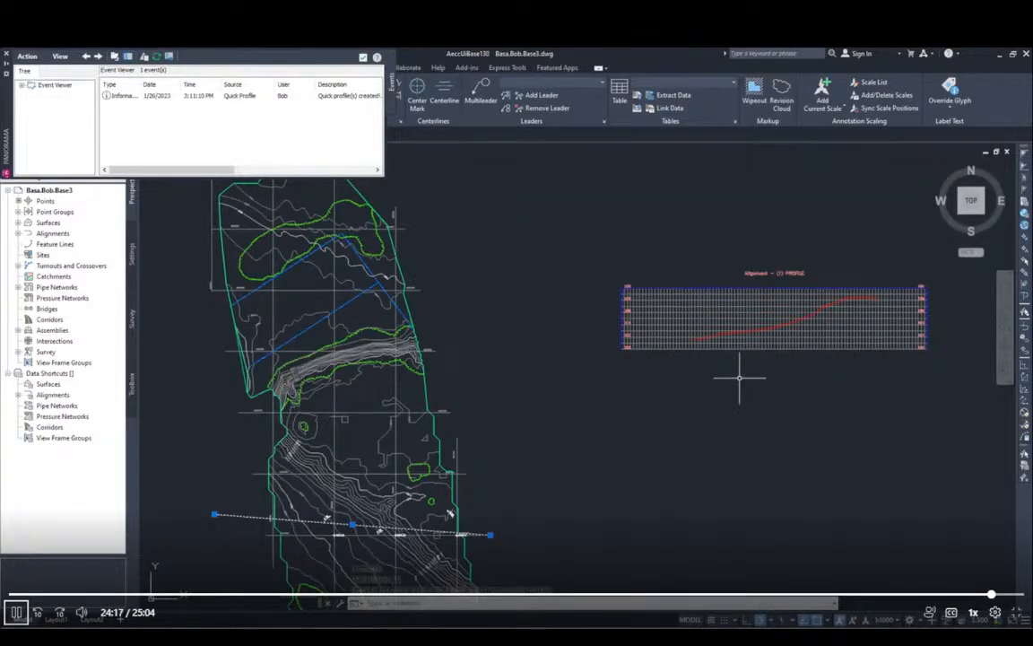
# Step: Check the quick profile instructions in Acrobat, delete the profile line in Civil 3D and close the Event Viewer
pyautogui.hotkey('alt', 'Tab')
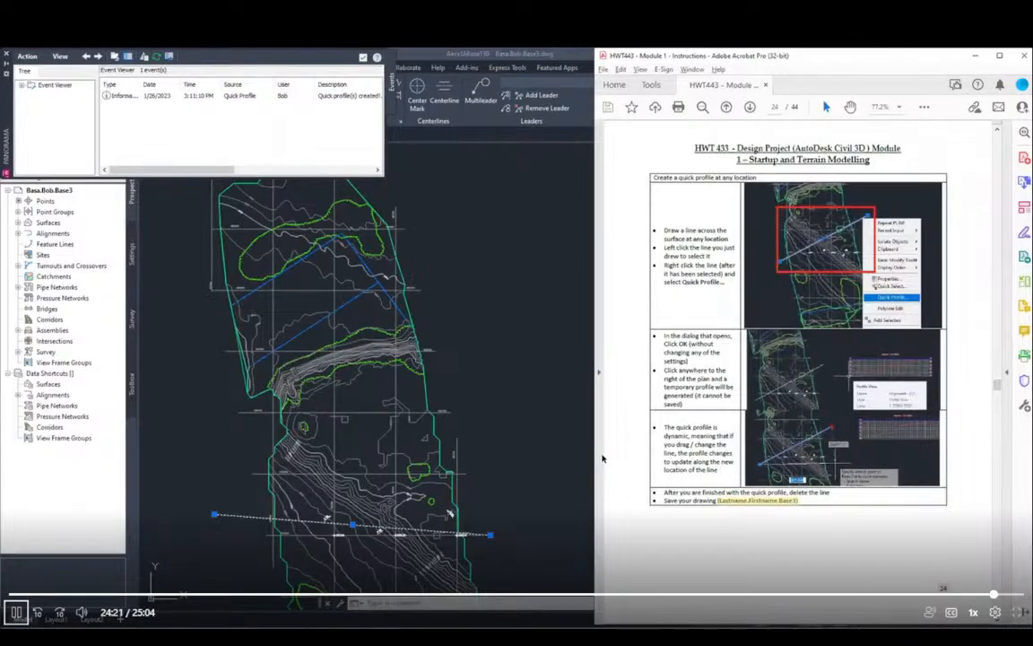
pyautogui.click(517, 454)
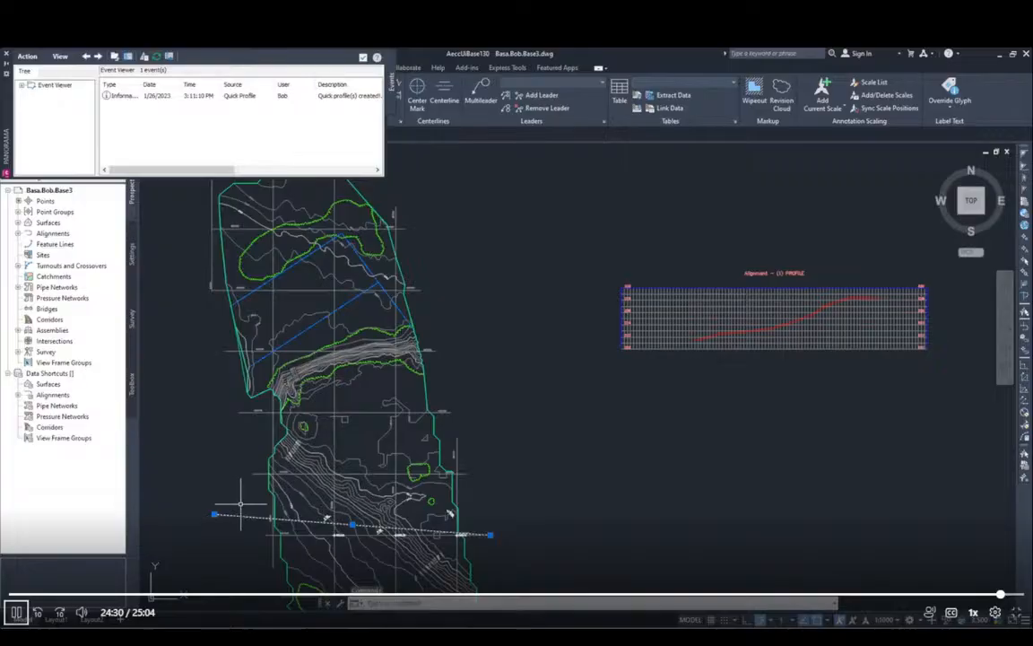
pyautogui.press('Delete')
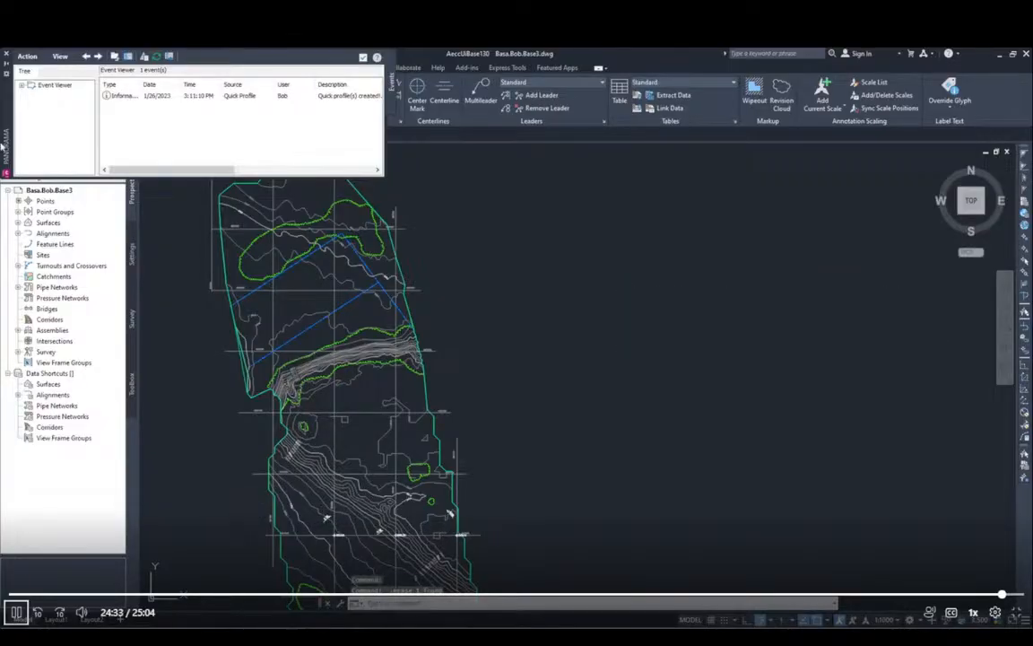
pyautogui.click(5, 53)
# Step: Save the Base3 drawing with the whole site in view
pyautogui.scroll(-3, 660, 397)
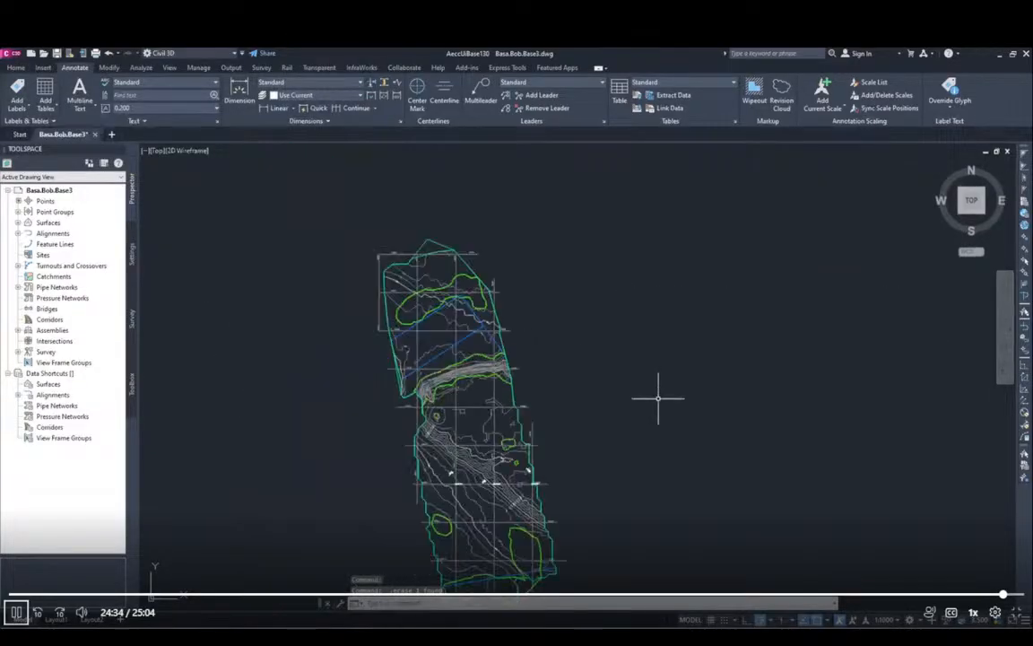
pyautogui.moveTo(667, 472); pyautogui.dragTo(649, 399, button='middle')
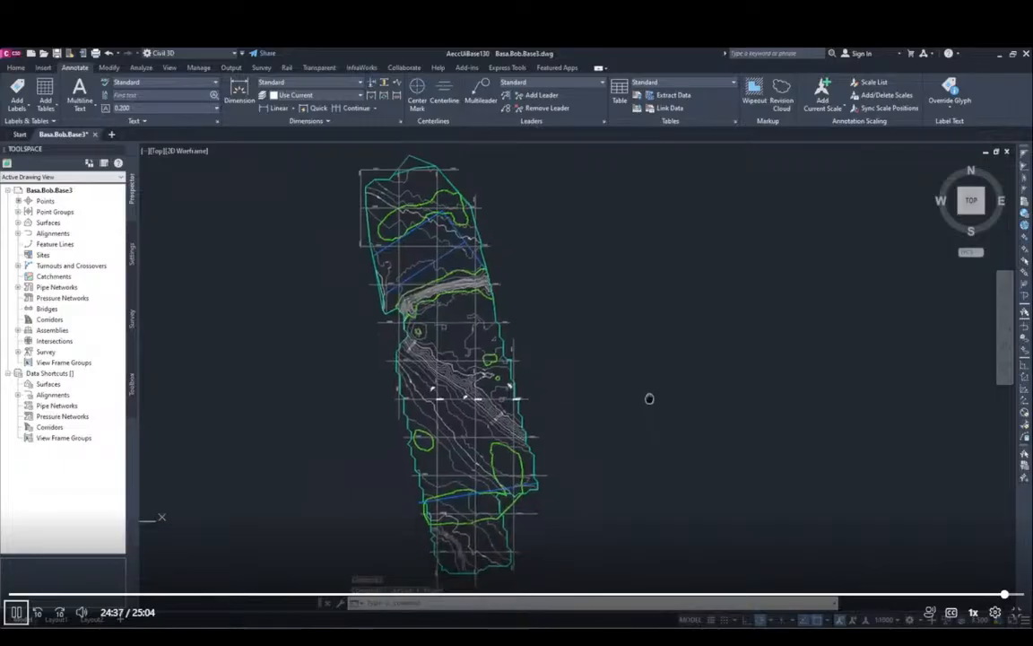
pyautogui.scroll(5, 639, 402)
pyautogui.scroll(-5, 538, 411)
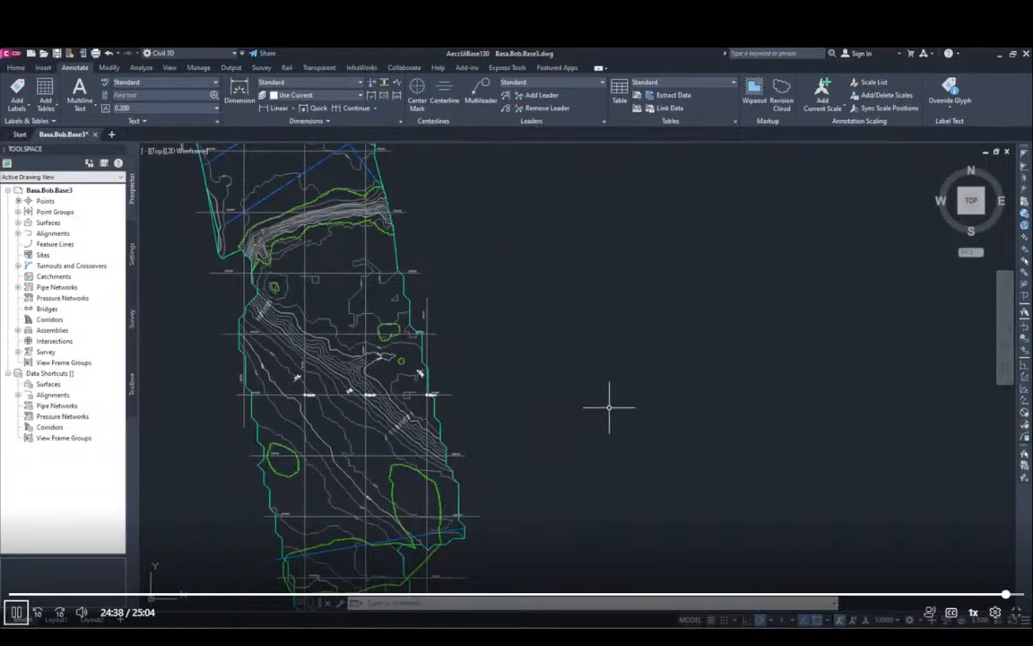
pyautogui.scroll(-1, 587, 331)
pyautogui.moveTo(610, 312)
pyautogui.mouseDown(button='middle')
pyautogui.moveTo(621, 366)
pyautogui.moveTo(624, 351)
pyautogui.mouseUp(button='middle')
pyautogui.click(255, 362)
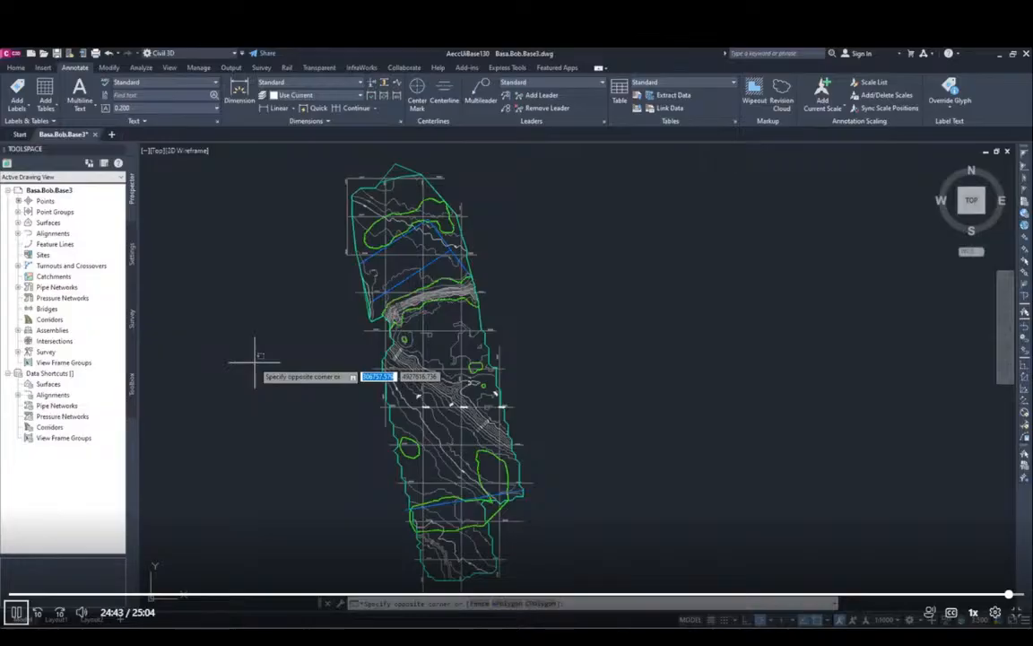
pyautogui.press('Escape')
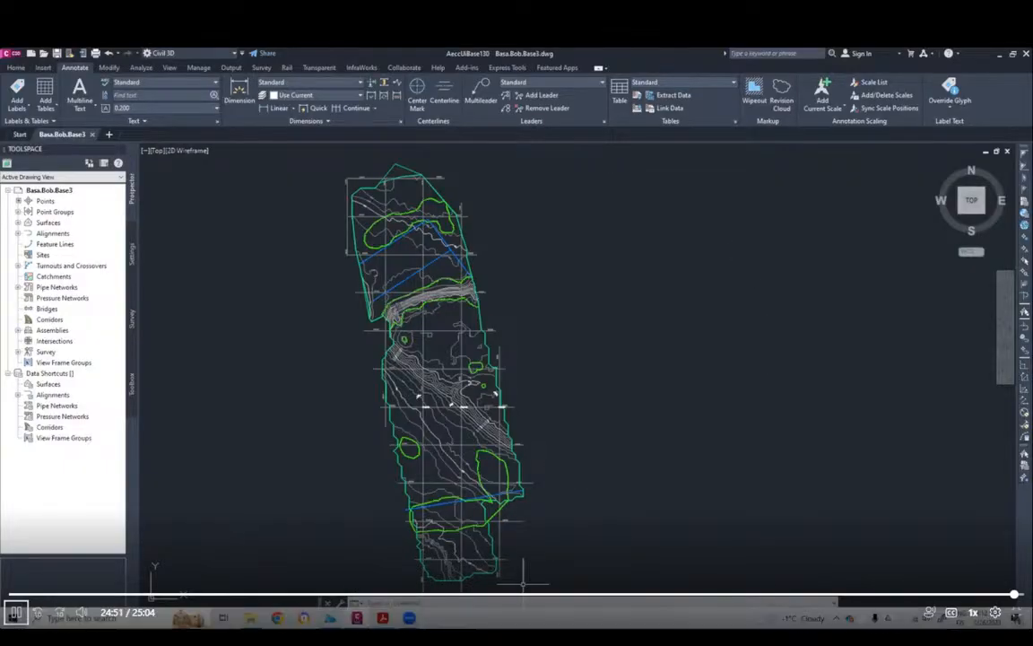
# Step: Check the end of page 24 of the module instructions in Acrobat against the Base3 drawing in Civil 3D
pyautogui.hotkey('alt', 'Tab')
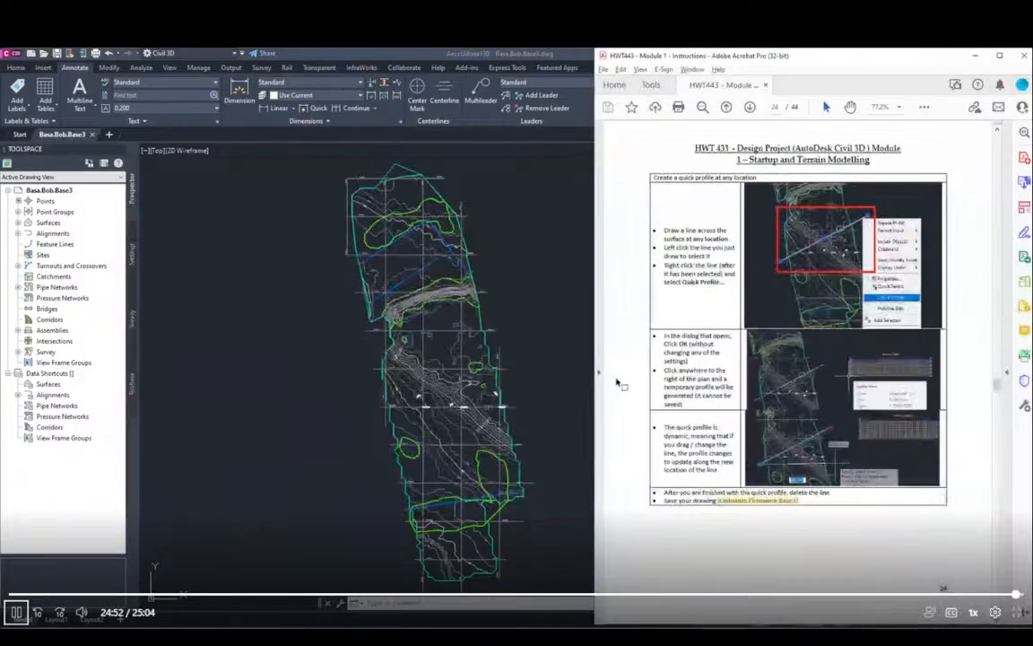
pyautogui.click(558, 265)
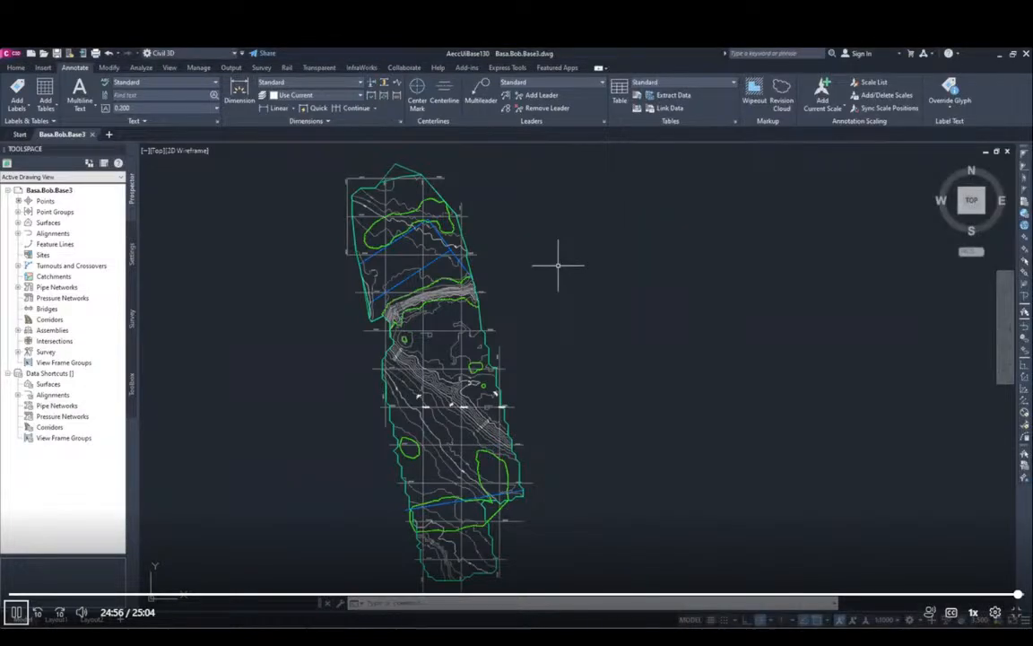
pyautogui.hotkey('alt', 'Tab')
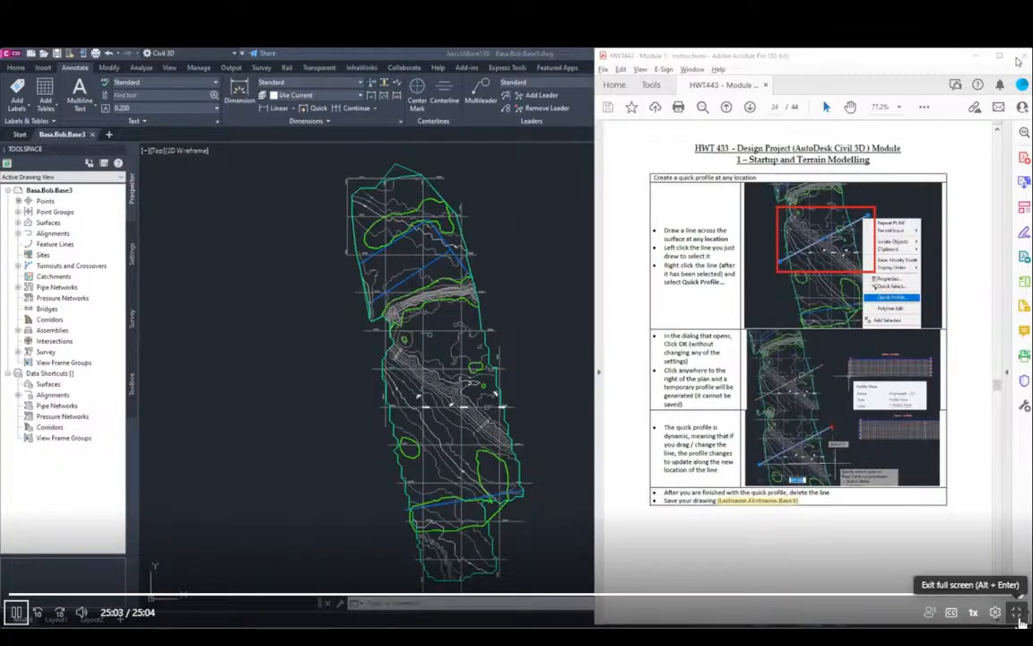
pyautogui.click(1017, 613)
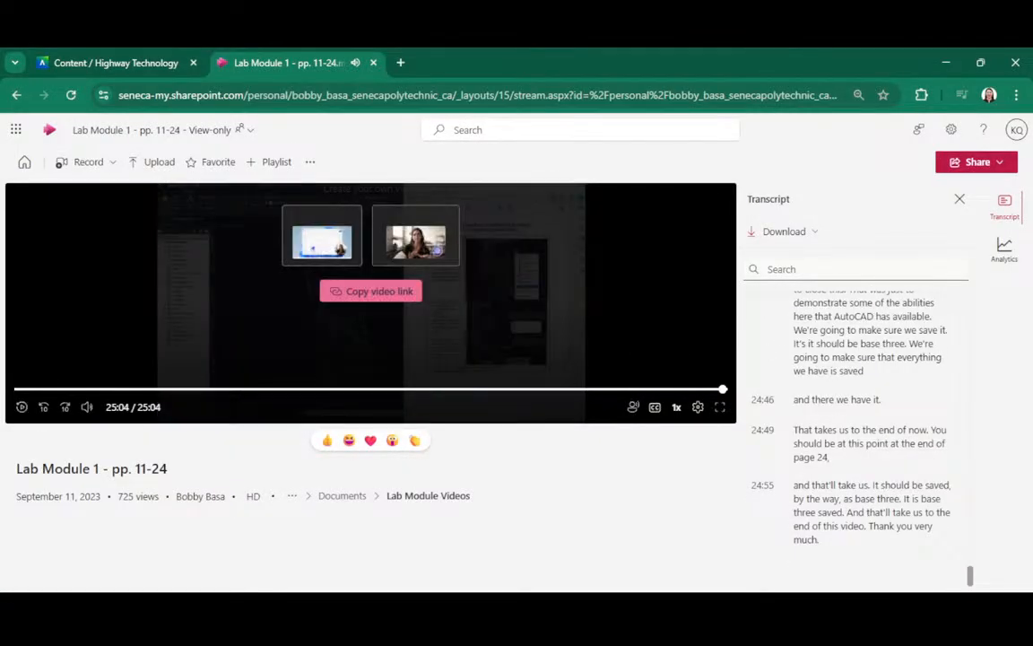